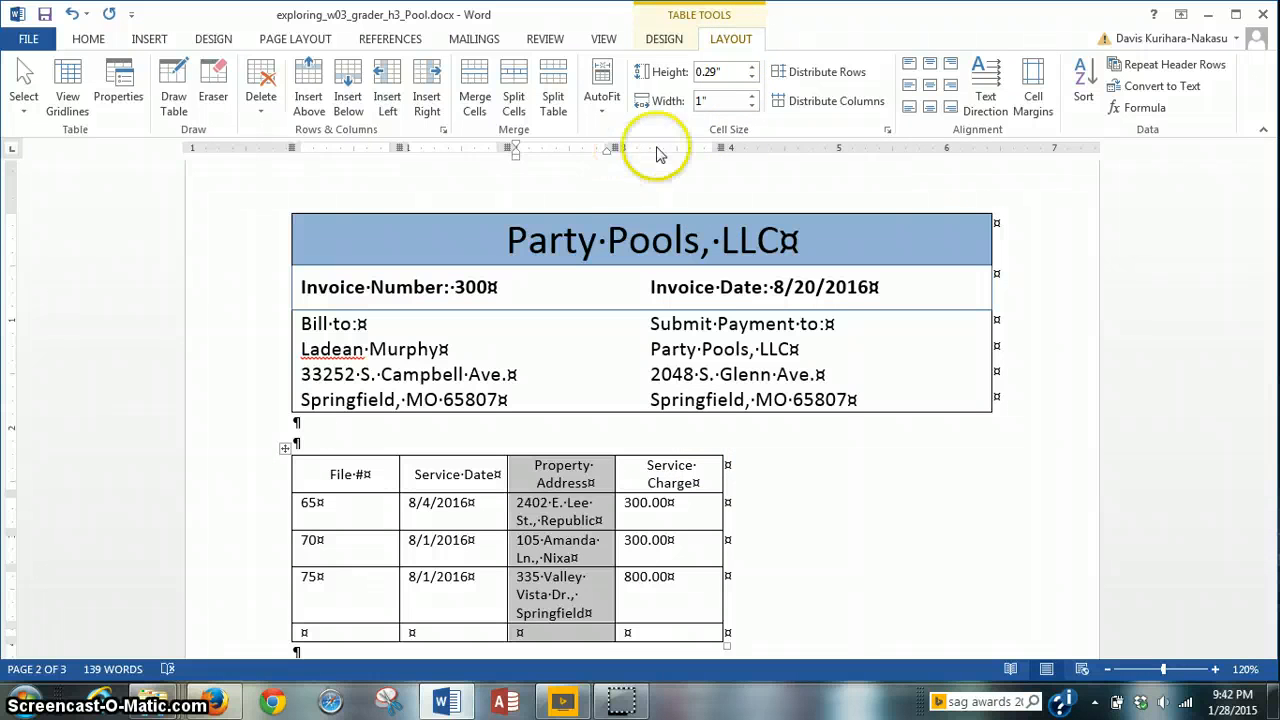
Step: Raise the Property Address column width step by step to 2.1 inches
left_click(752, 96)
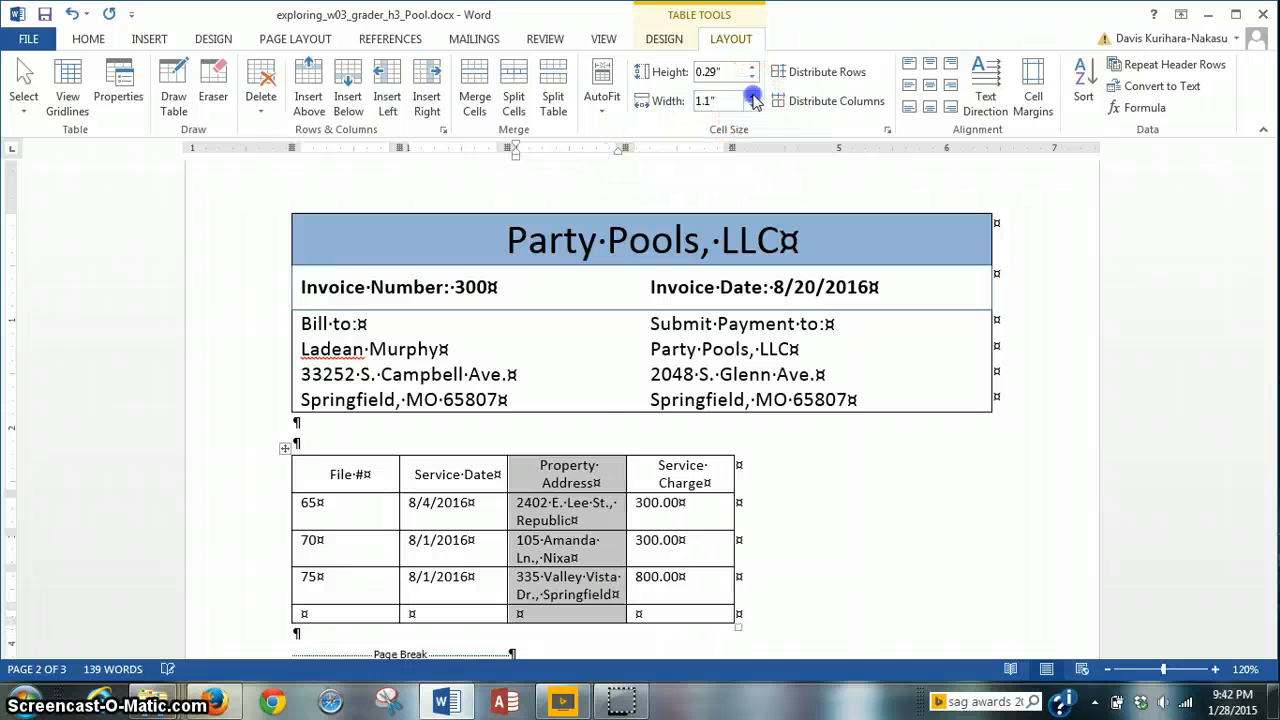
left_click(752, 96)
left_click(752, 96)
left_click(752, 96)
left_click(752, 96)
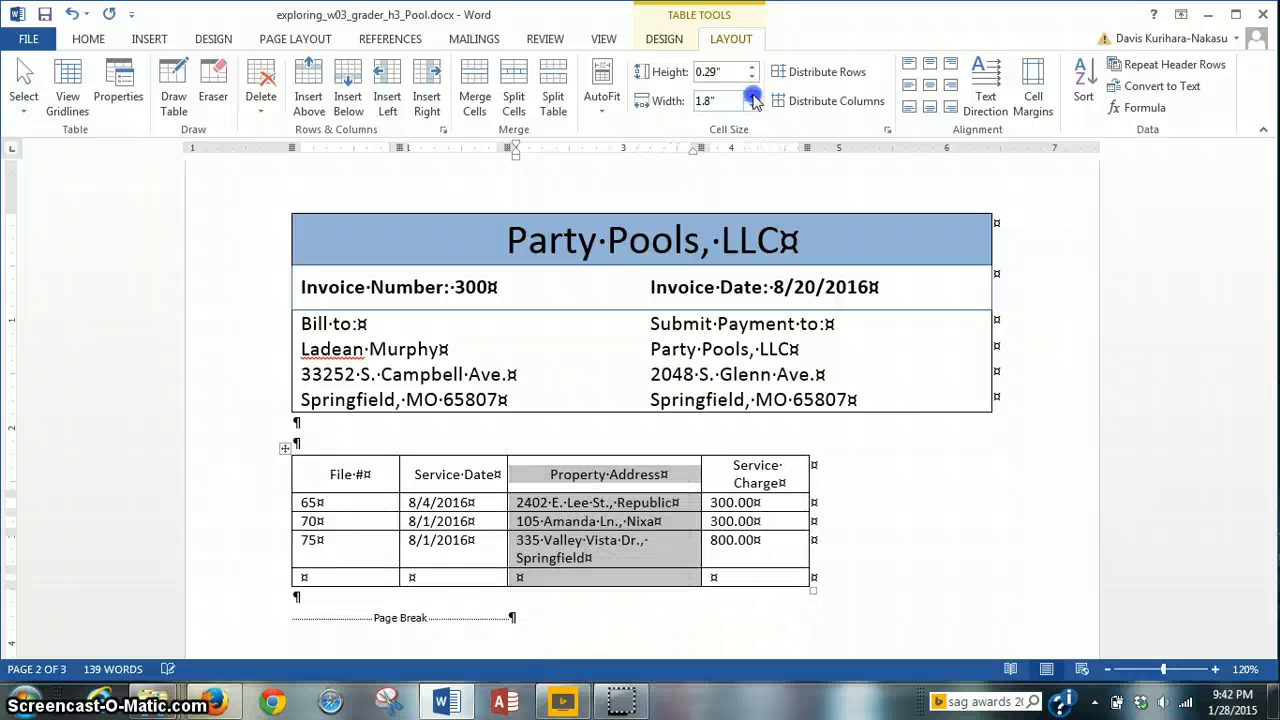
left_click(752, 96)
left_click(752, 96)
left_click(752, 96)
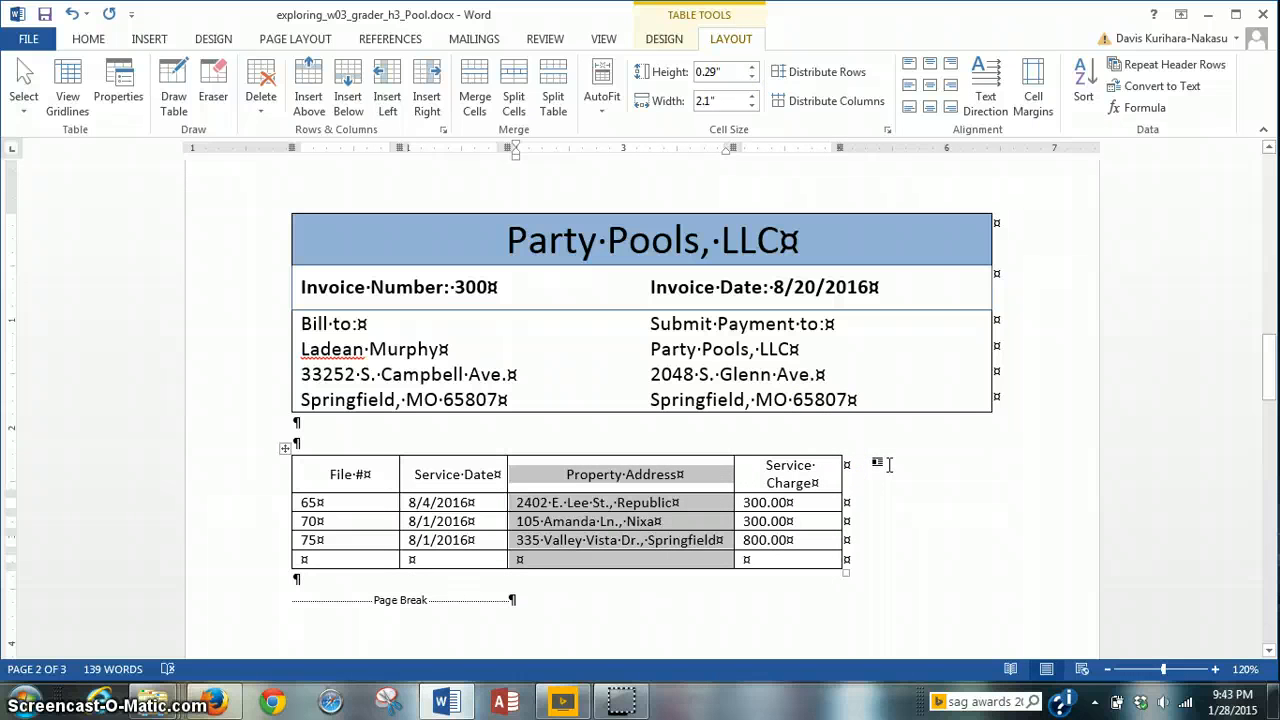
Step: Merge the empty last row's first three cells into one 4.1-inch cell
left_click(581, 452)
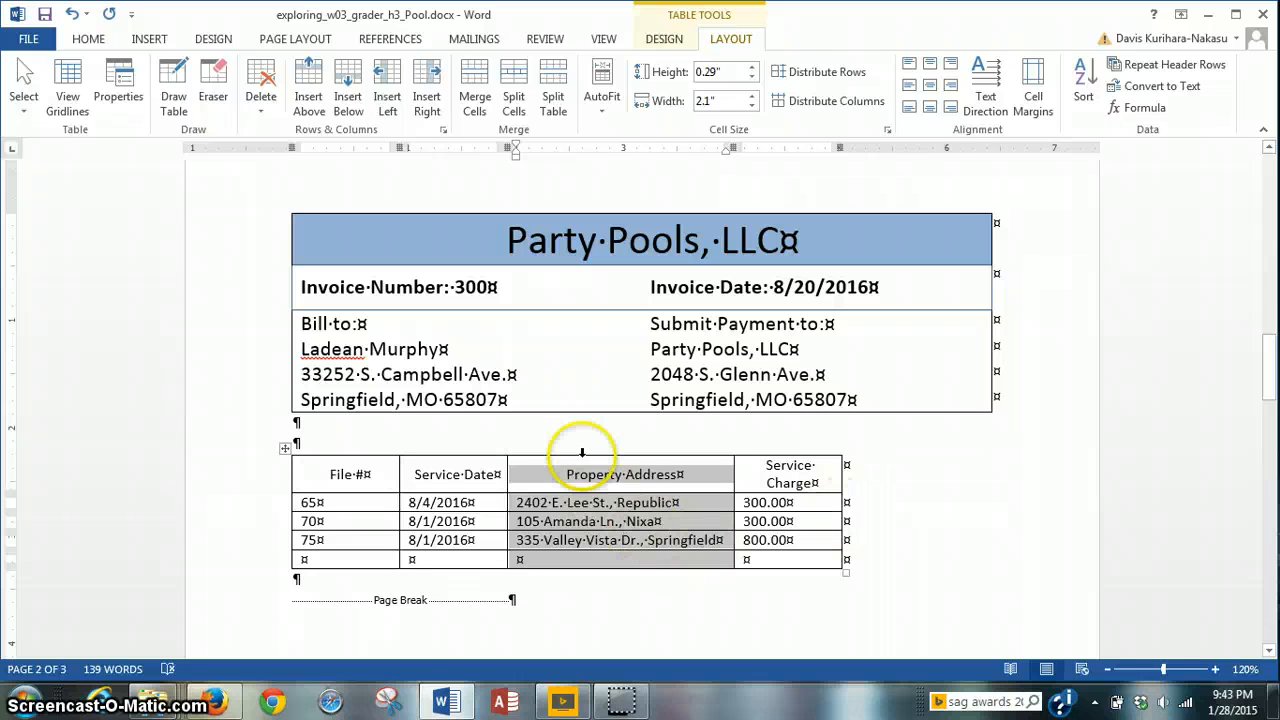
left_click(584, 435)
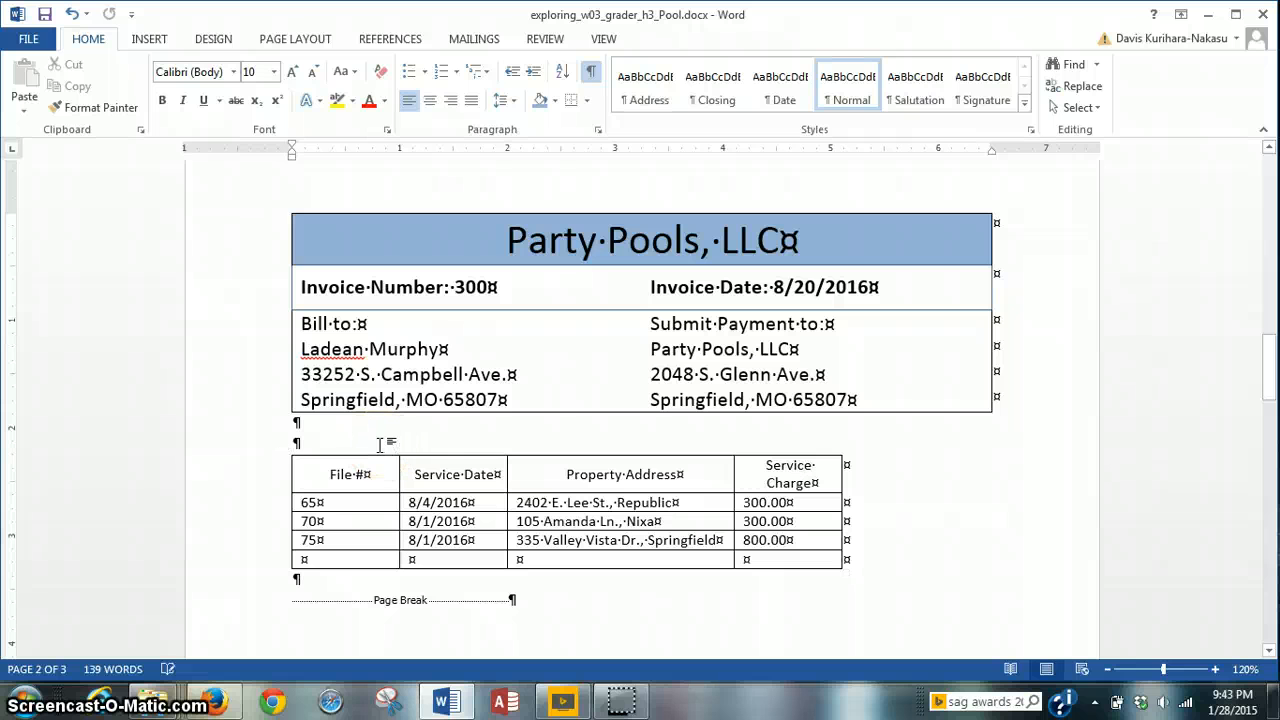
left_click(623, 706)
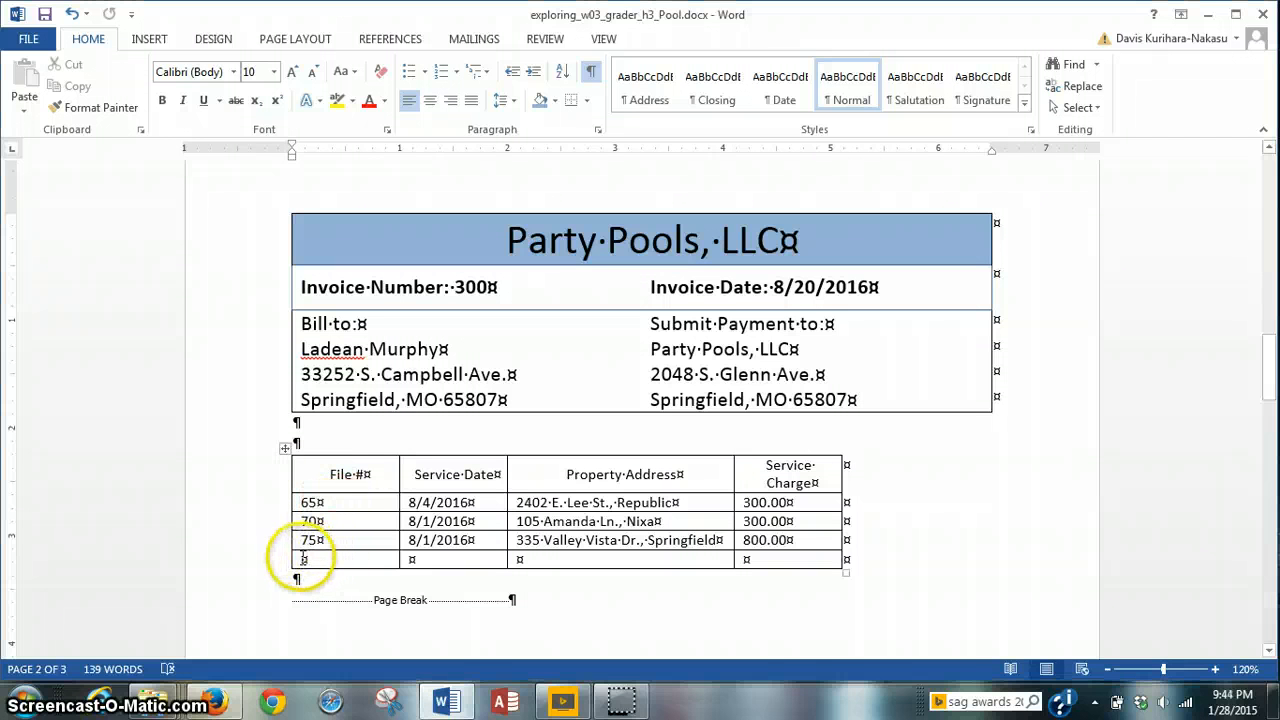
left_click_drag(298, 560, 567, 560)
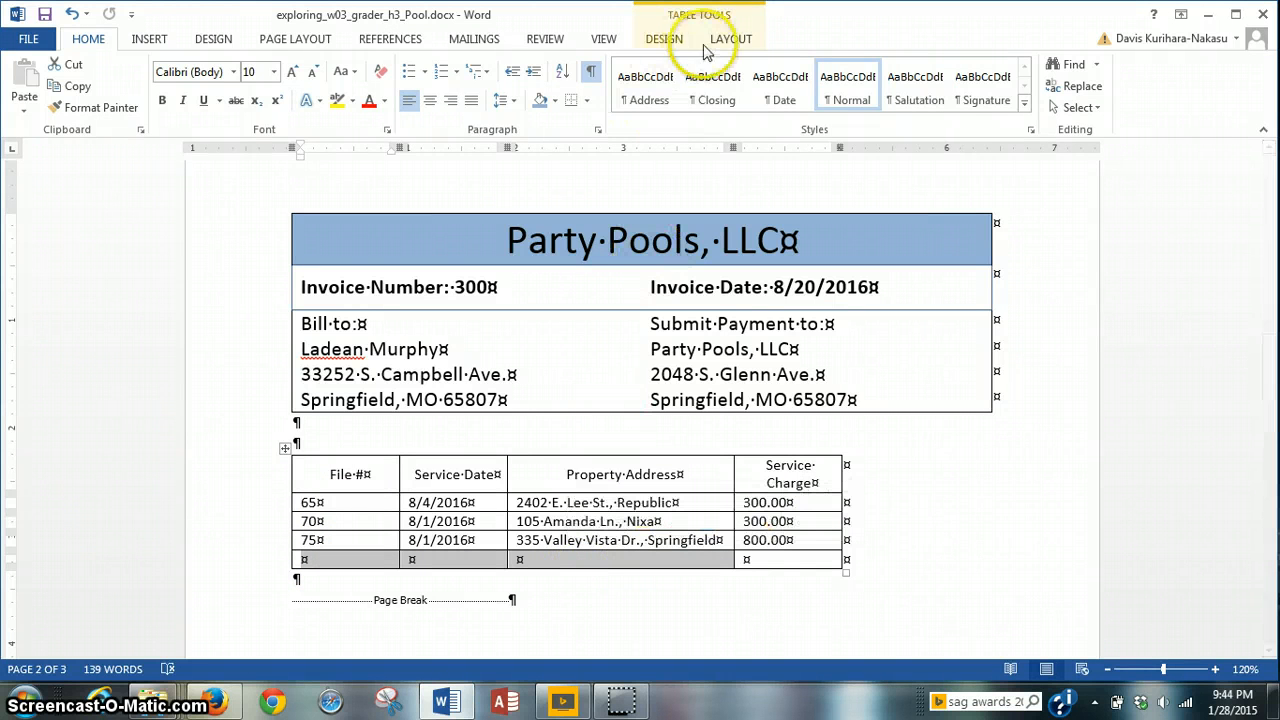
left_click(724, 45)
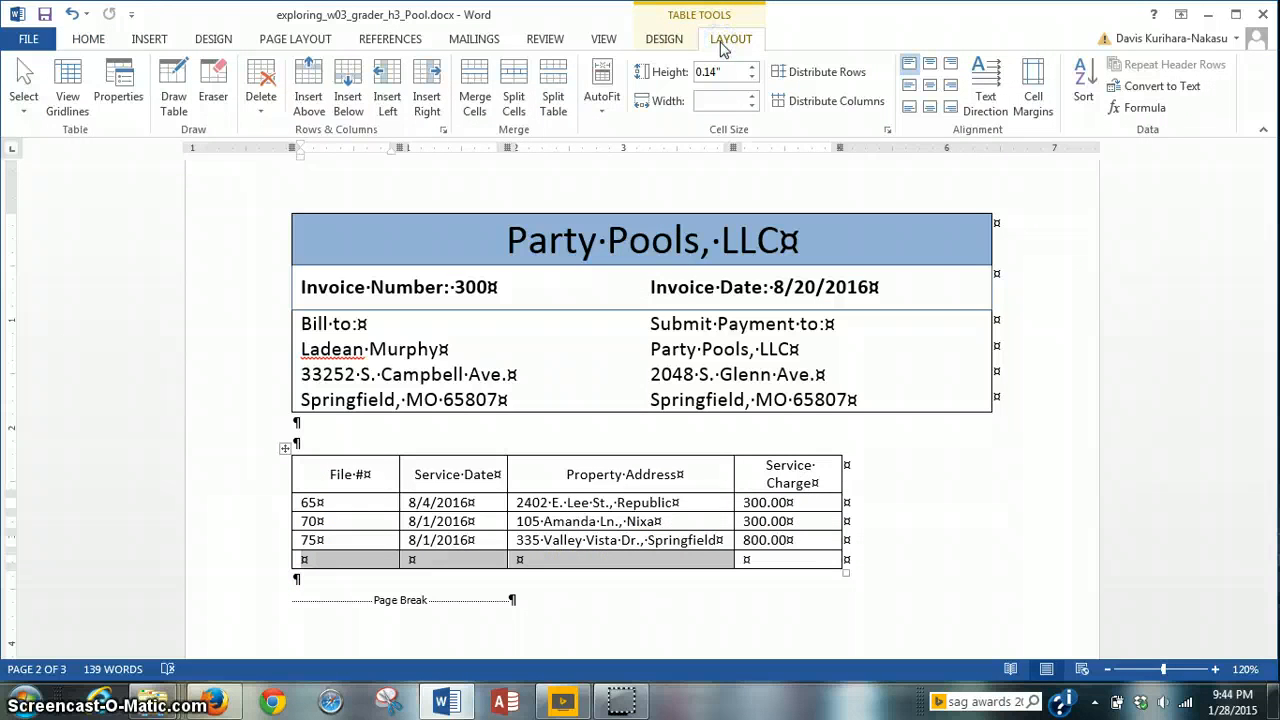
left_click(478, 116)
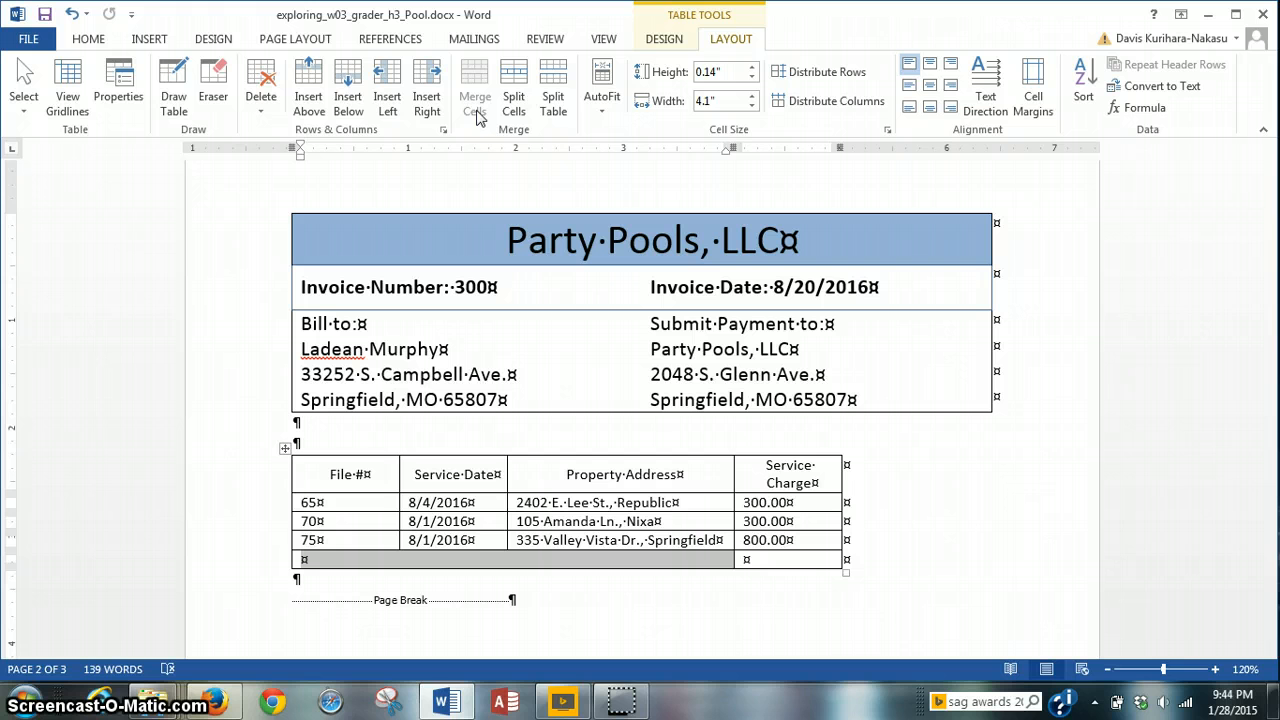
left_click(452, 562)
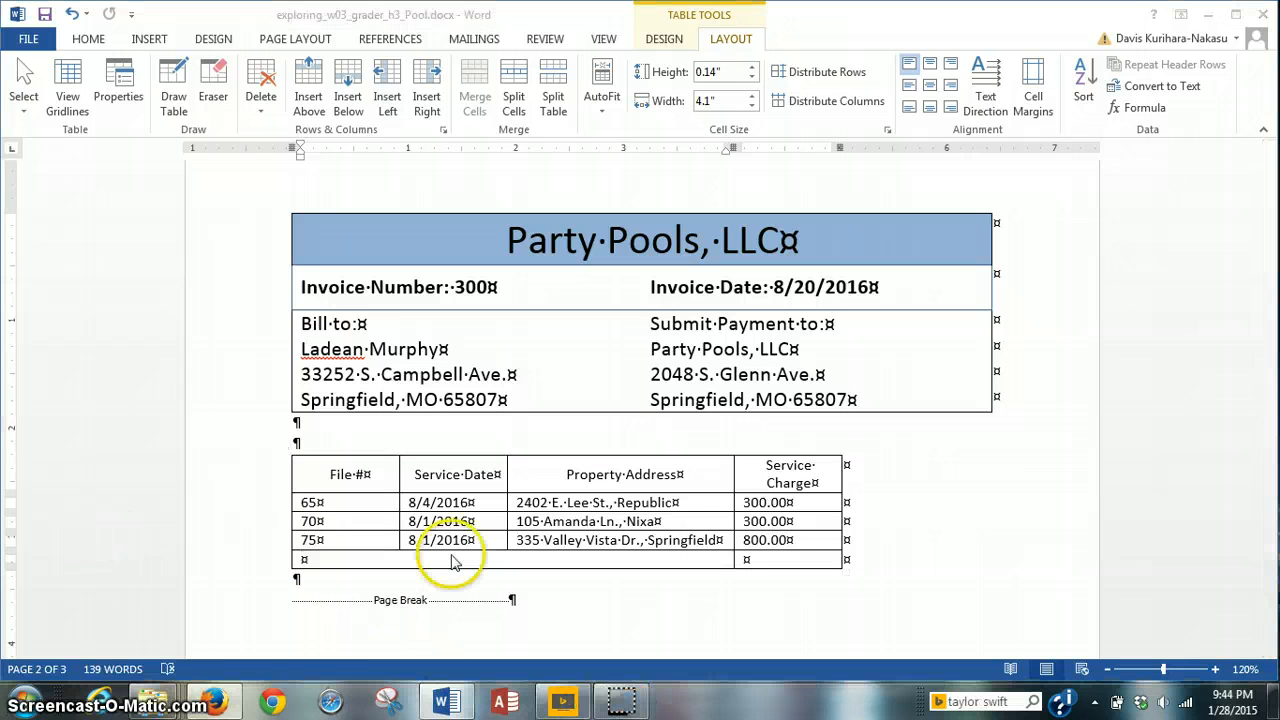
Step: Type 'Total' in the merged last-row cell
left_click(420, 555)
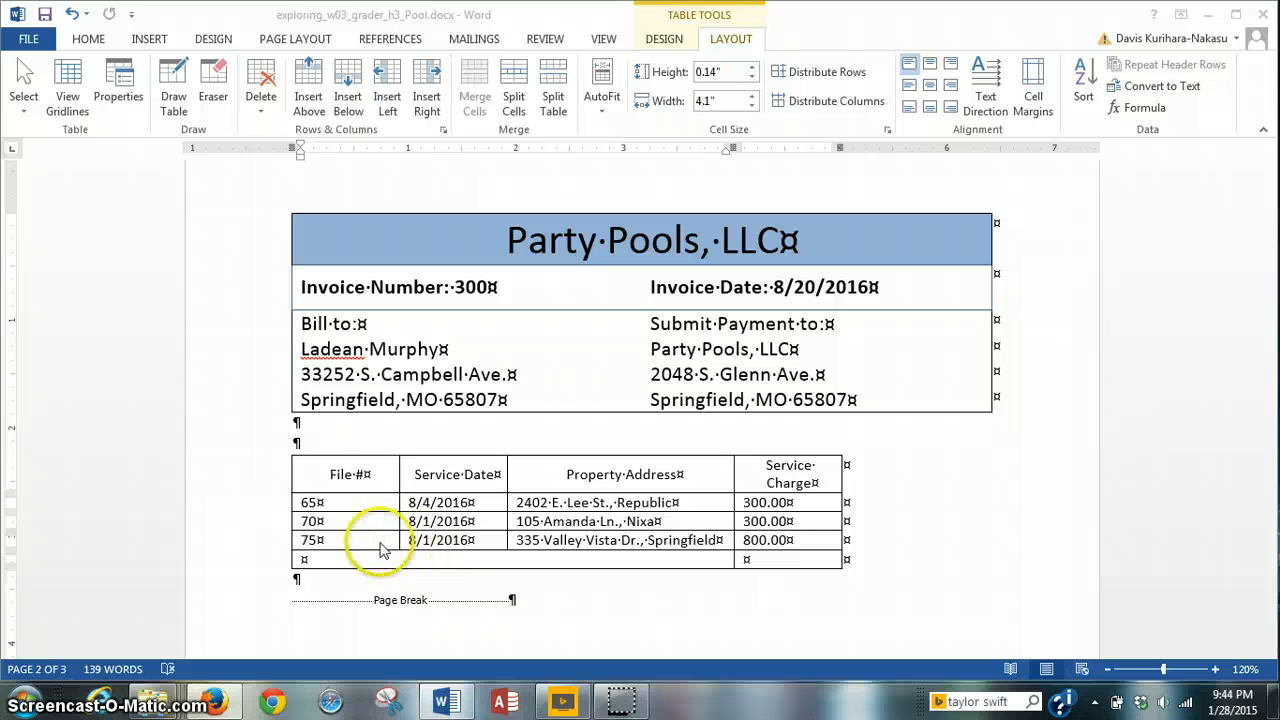
left_click(300, 570)
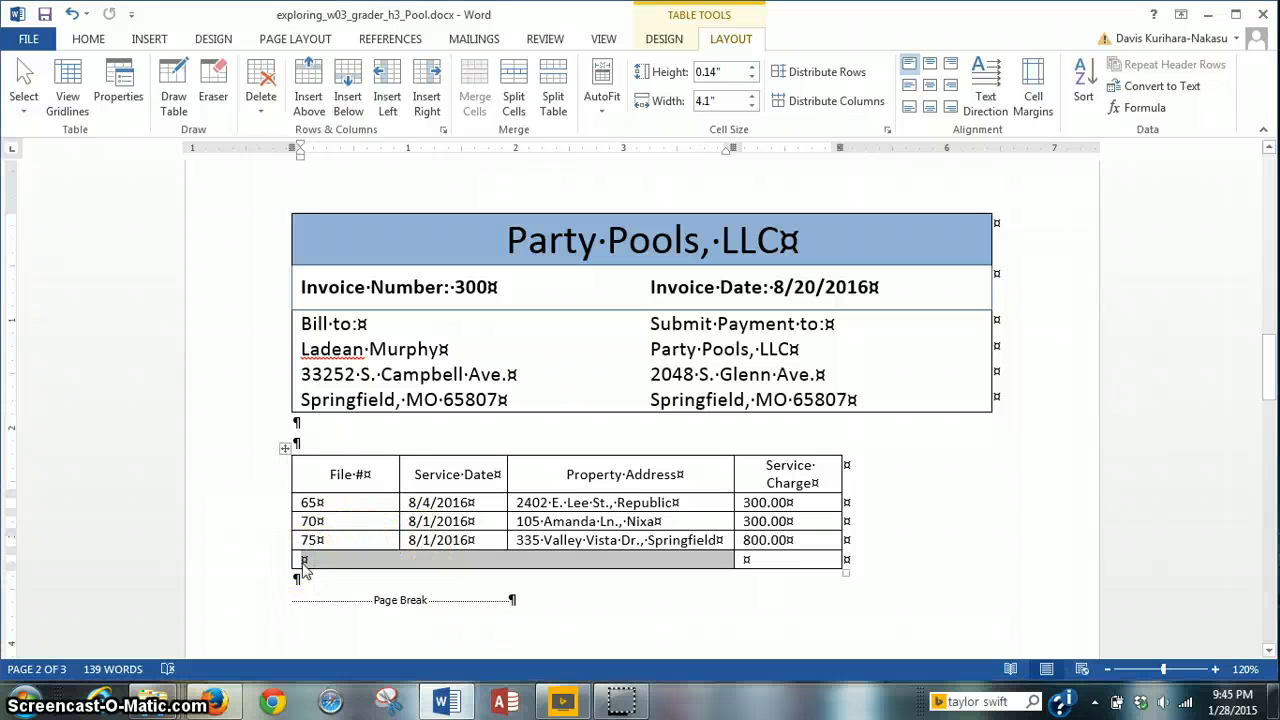
left_click(320, 563)
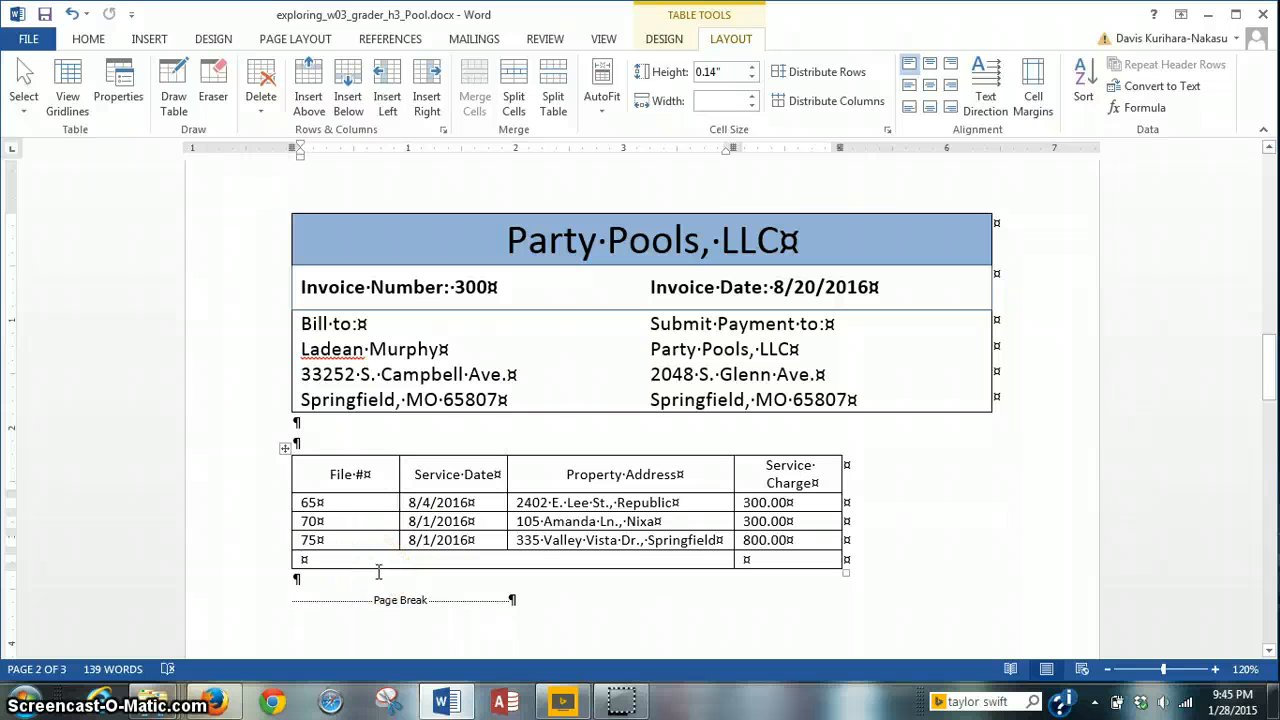
type("Total")
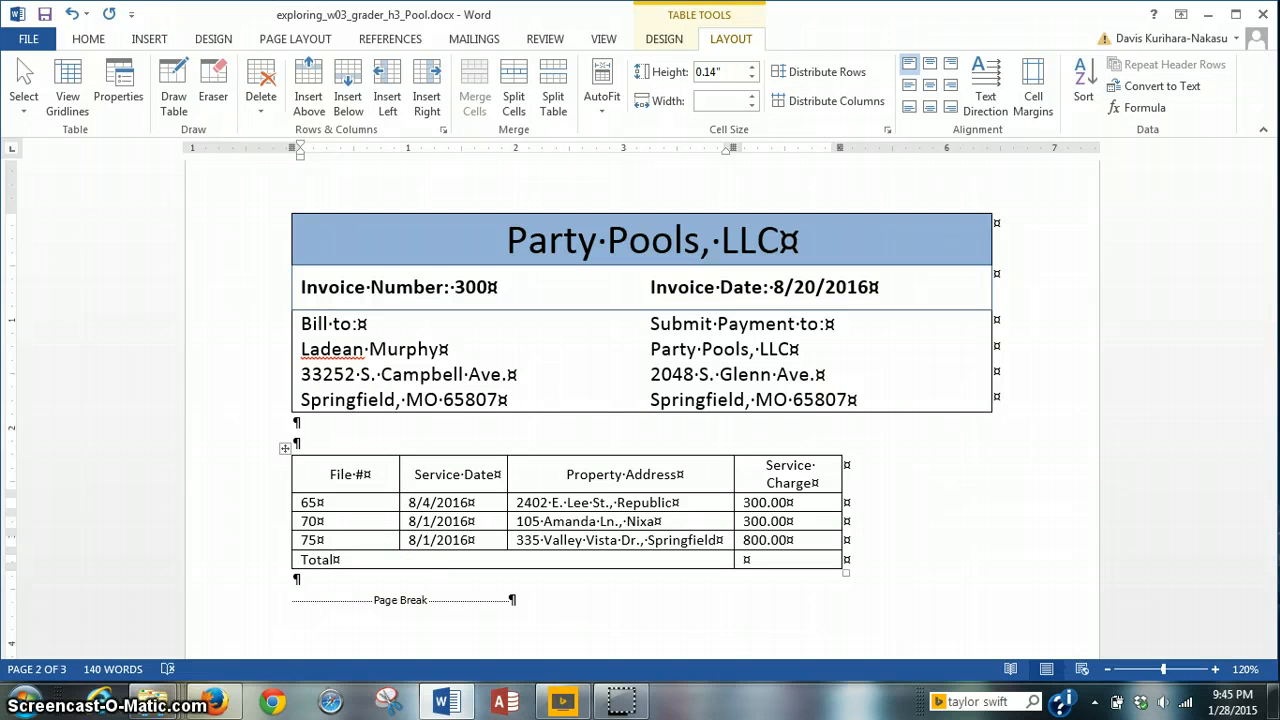
Step: Align the Total label center-right in its cell
left_click(295, 564)
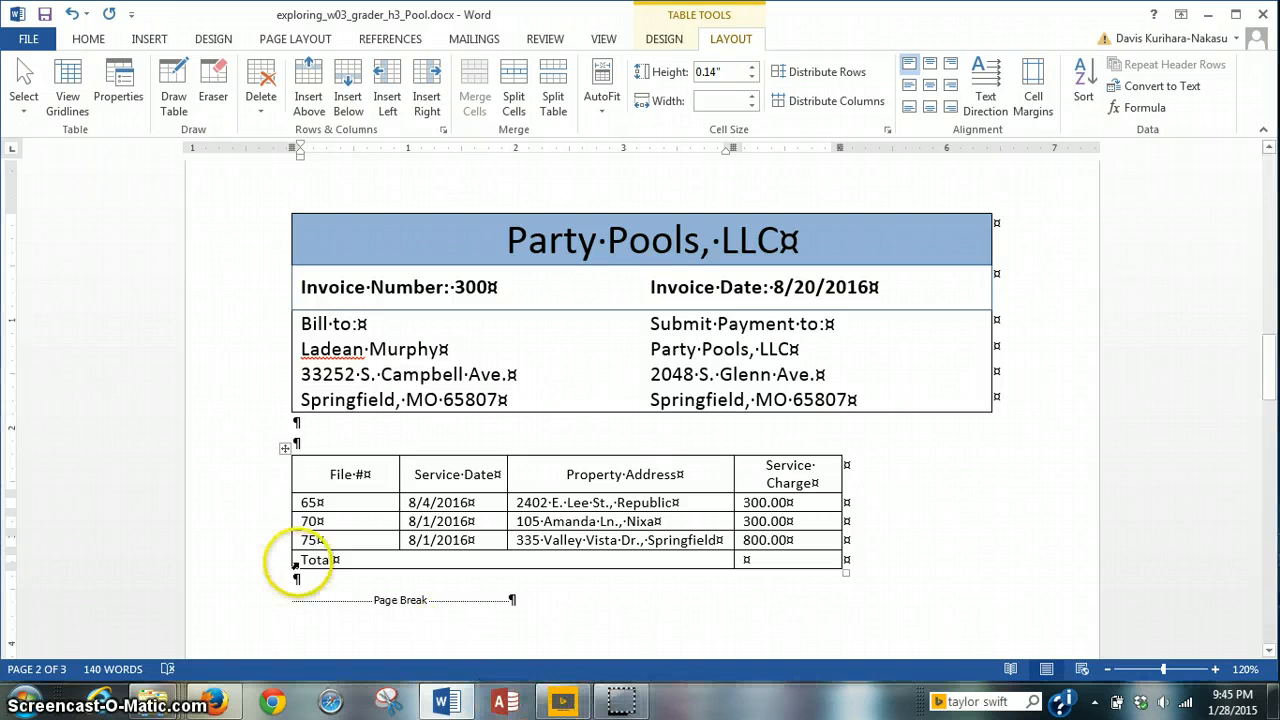
left_click(298, 565)
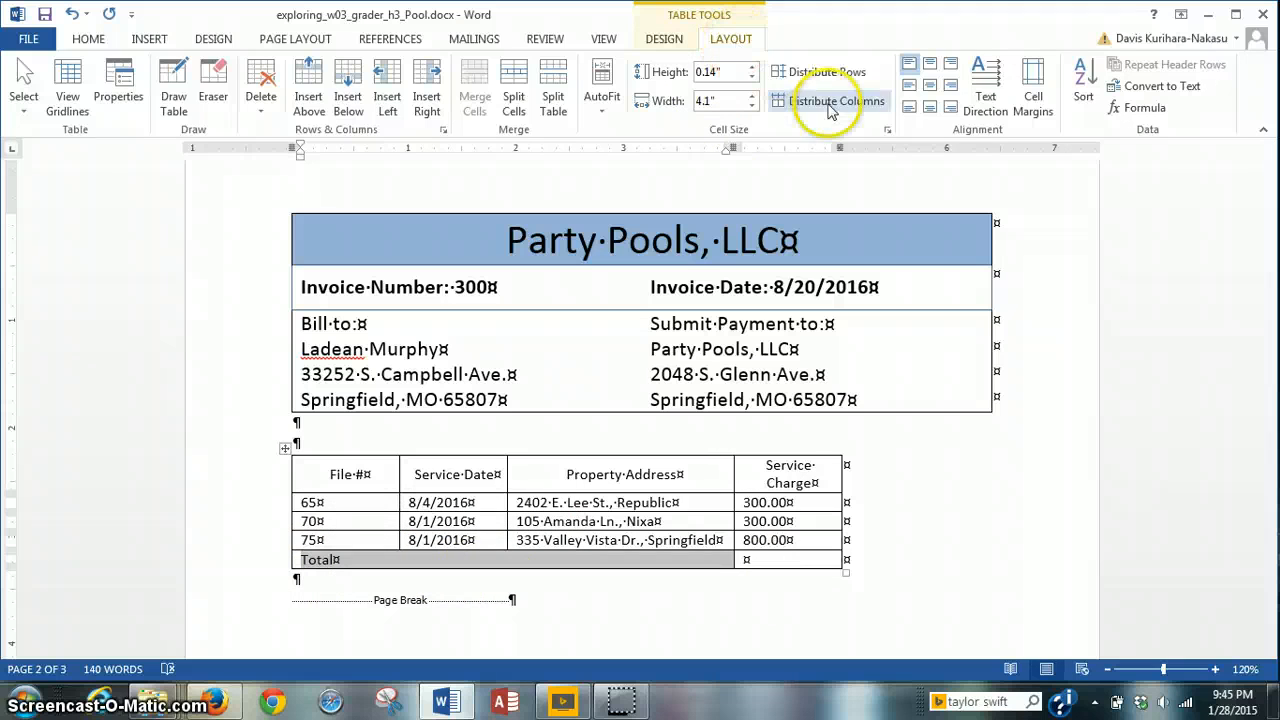
left_click(952, 95)
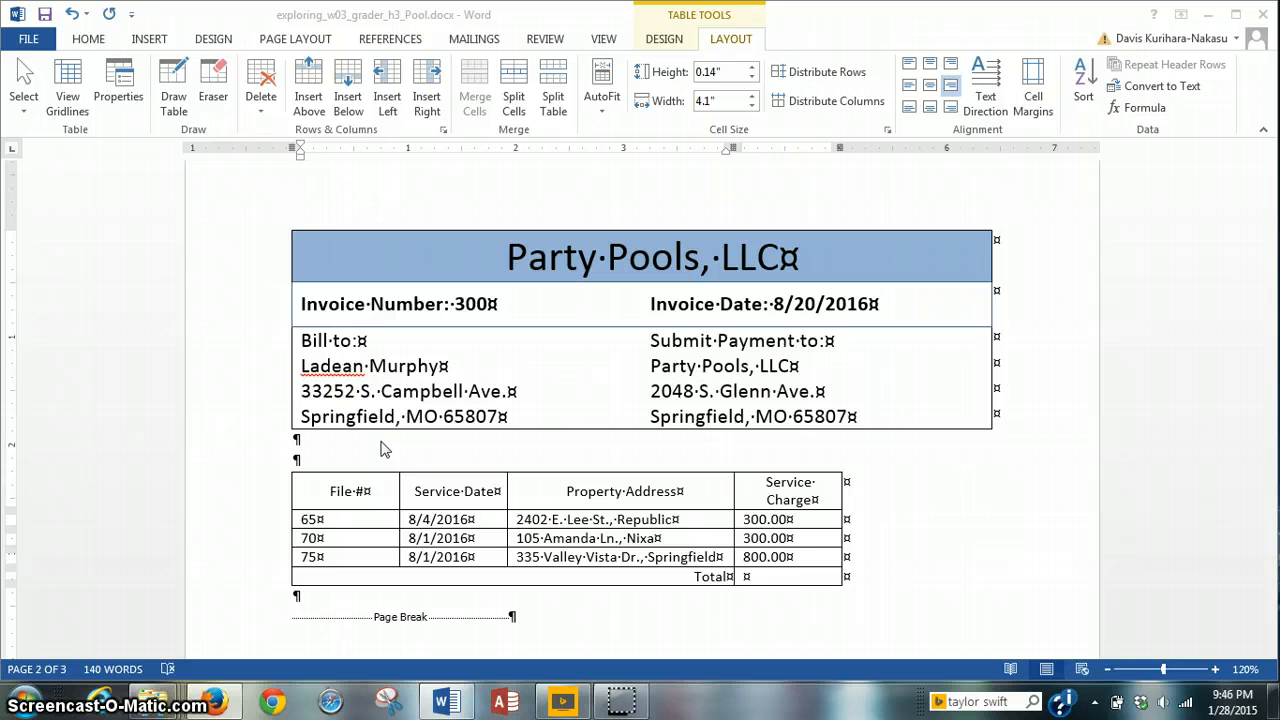
Step: Insert =SUM(ABOVE) with $#,##0.00 format beside Total, showing $1,400.00
left_click(741, 586)
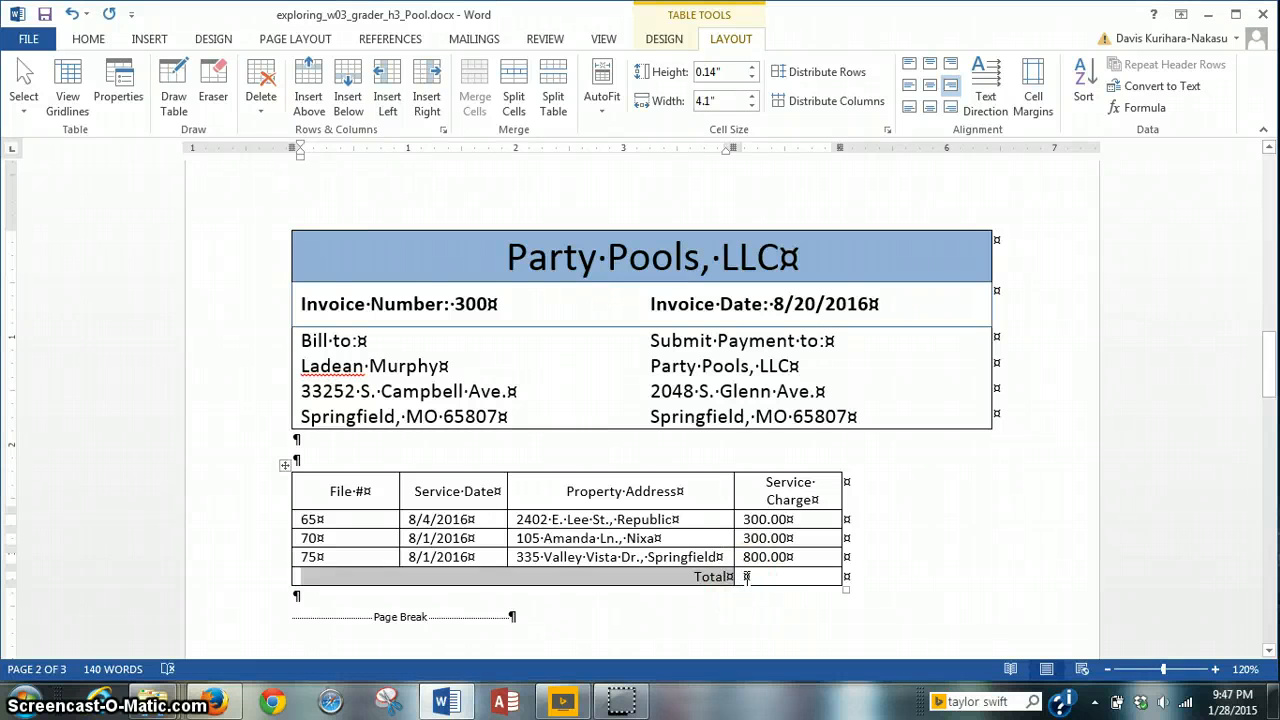
left_click(747, 578)
left_click(739, 580)
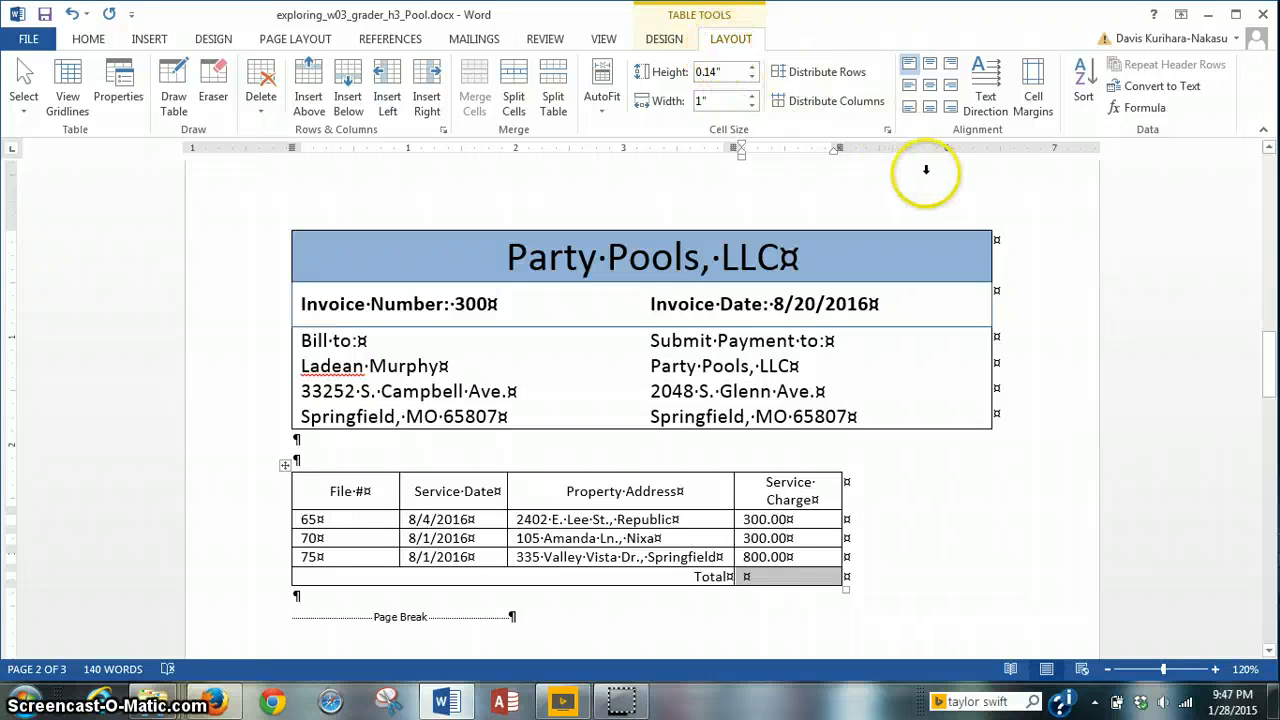
left_click(1158, 118)
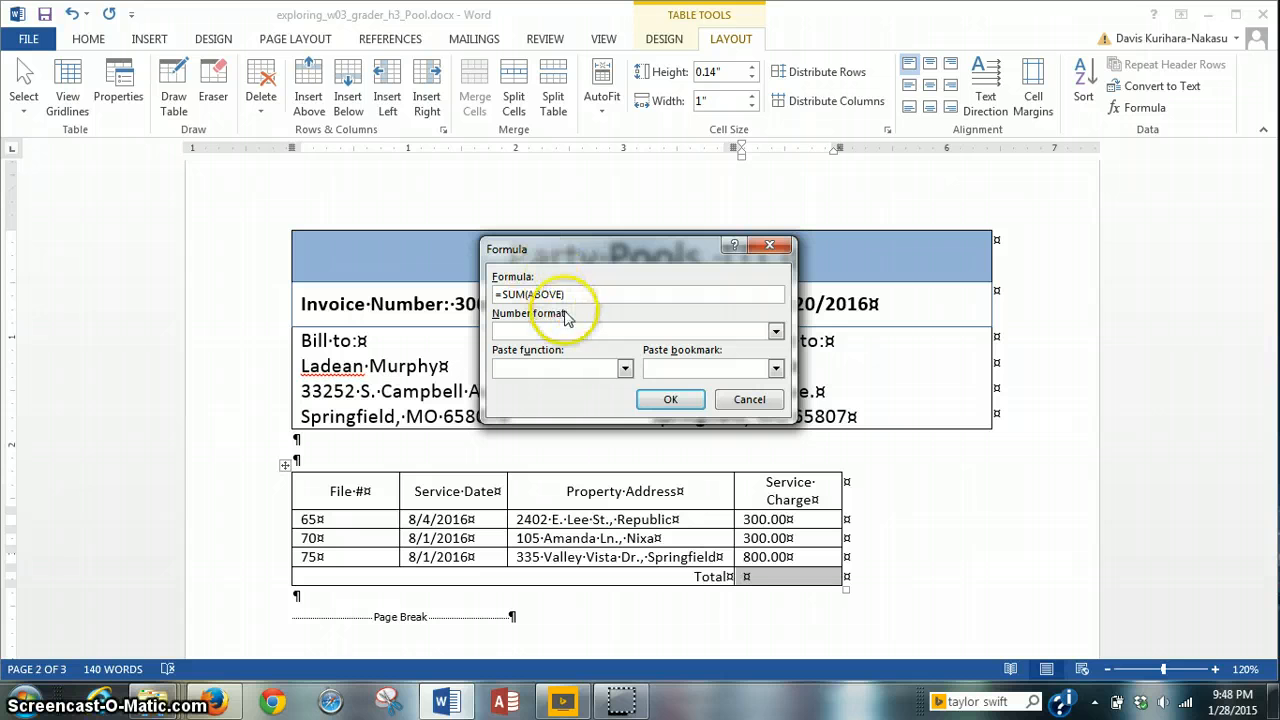
left_click(777, 335)
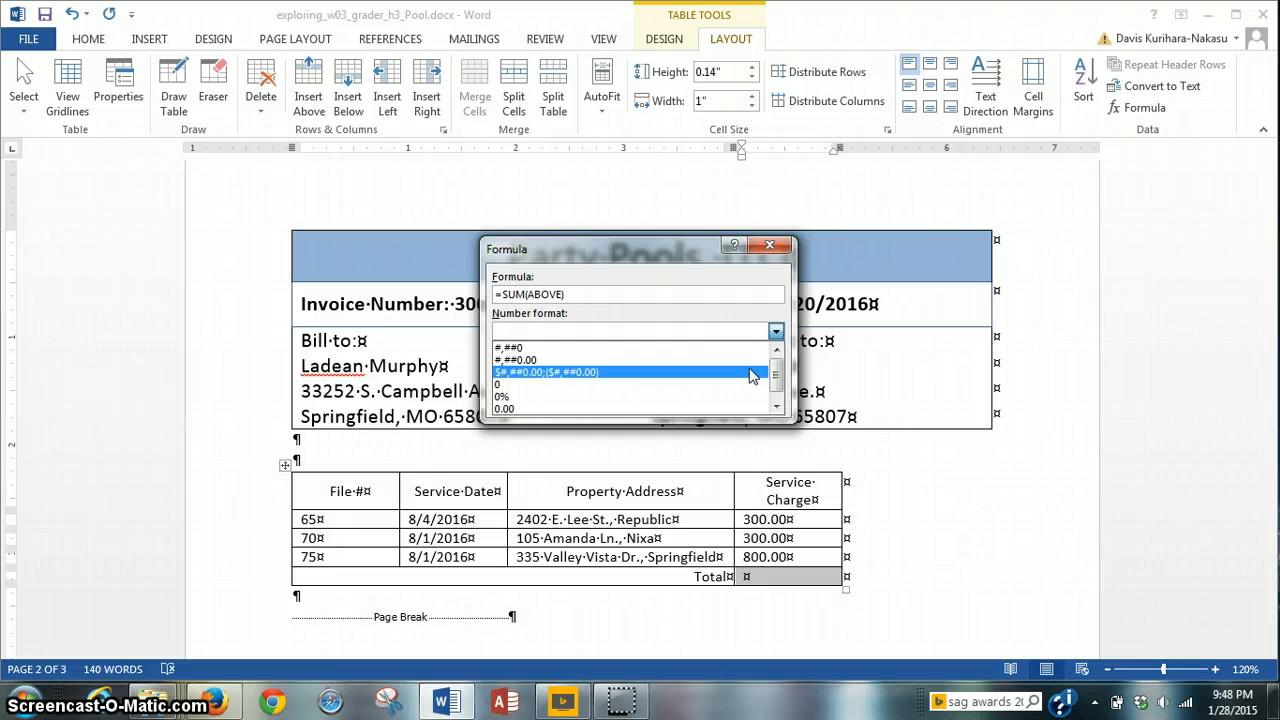
left_click(752, 374)
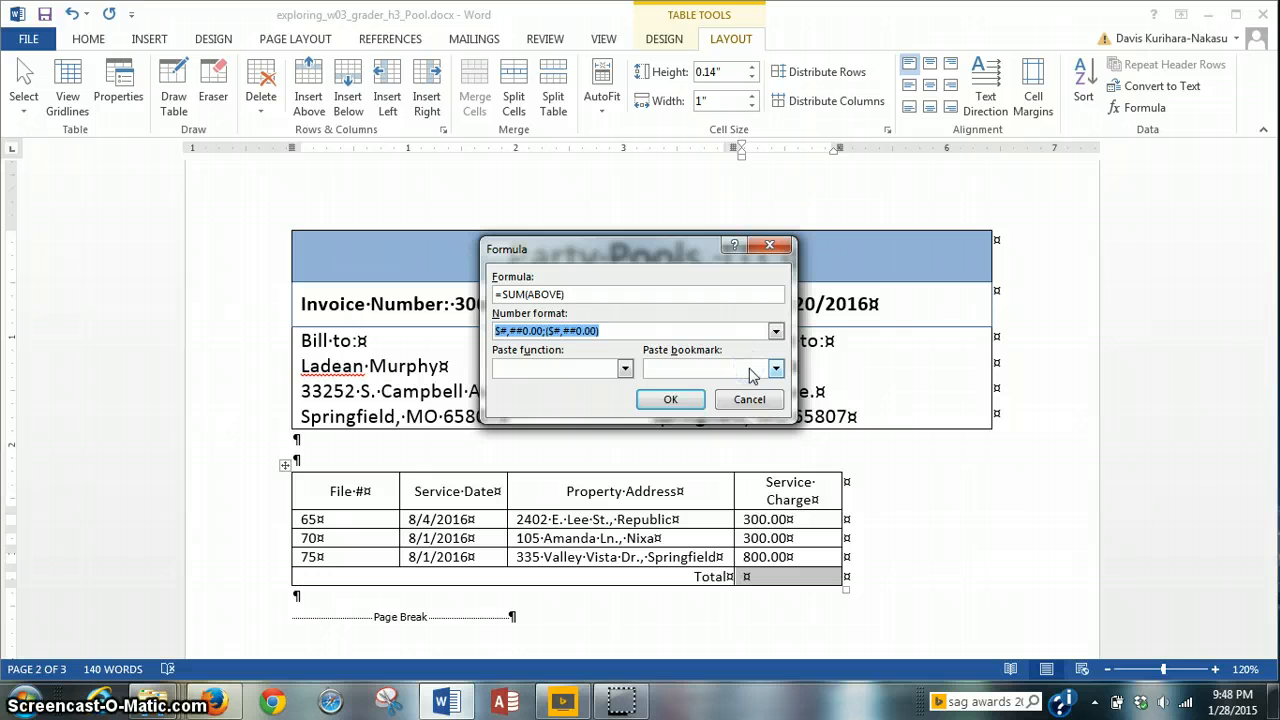
left_click(677, 401)
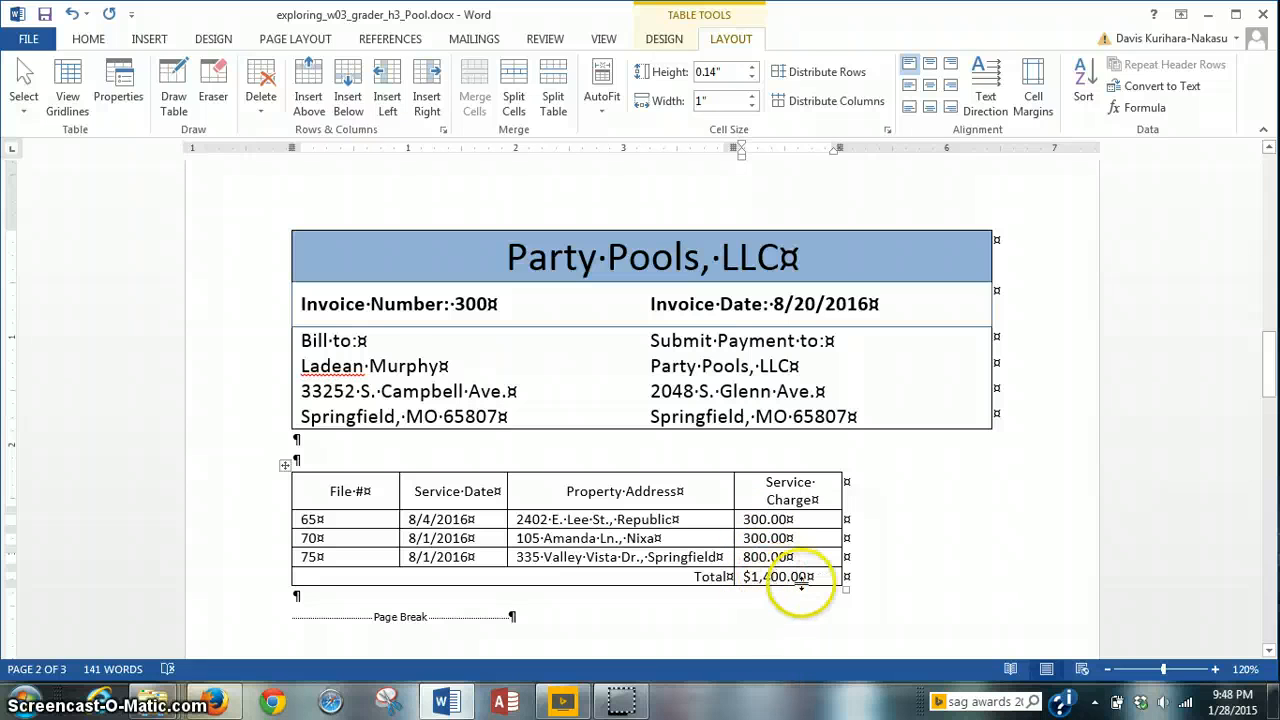
left_click(624, 703)
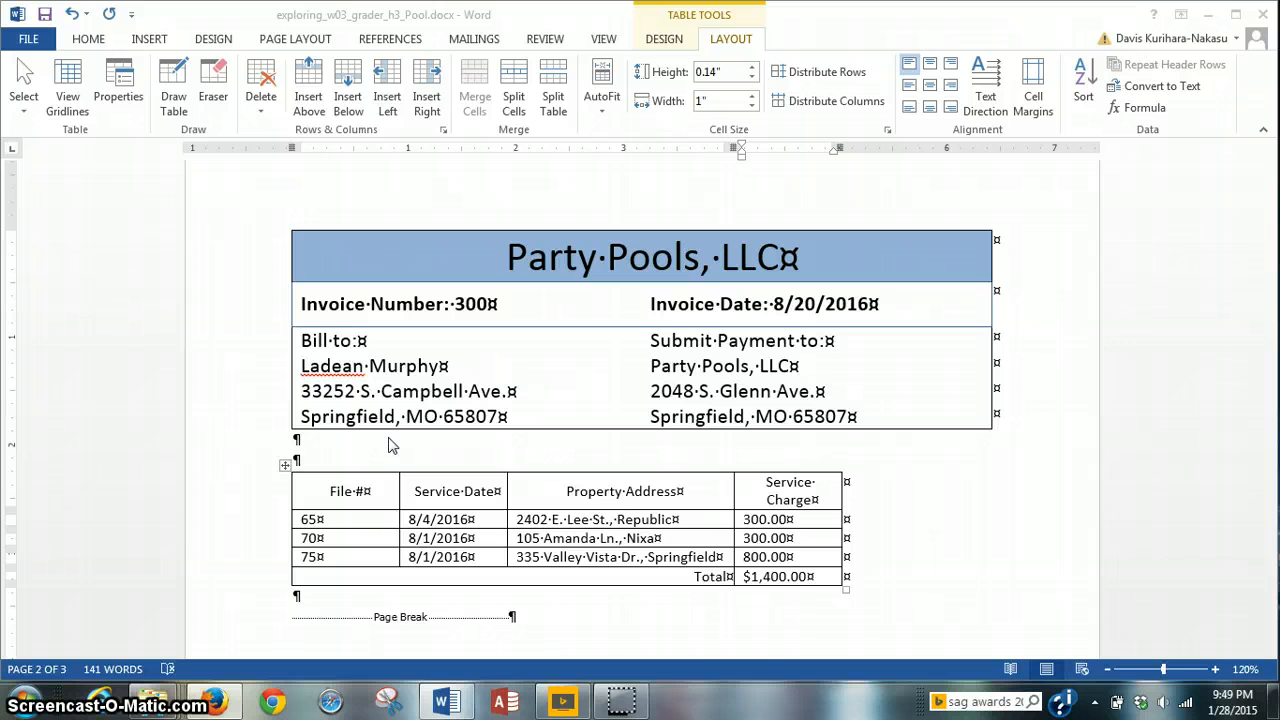
left_click(620, 703)
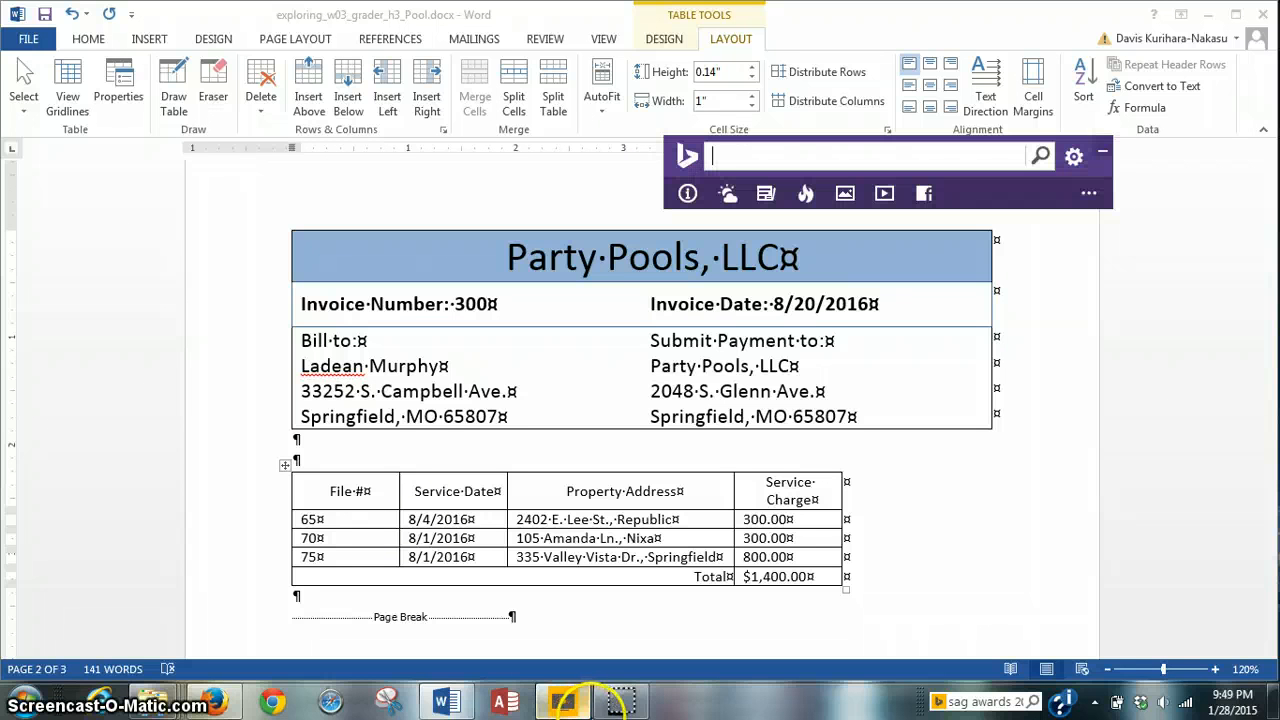
left_click(618, 702)
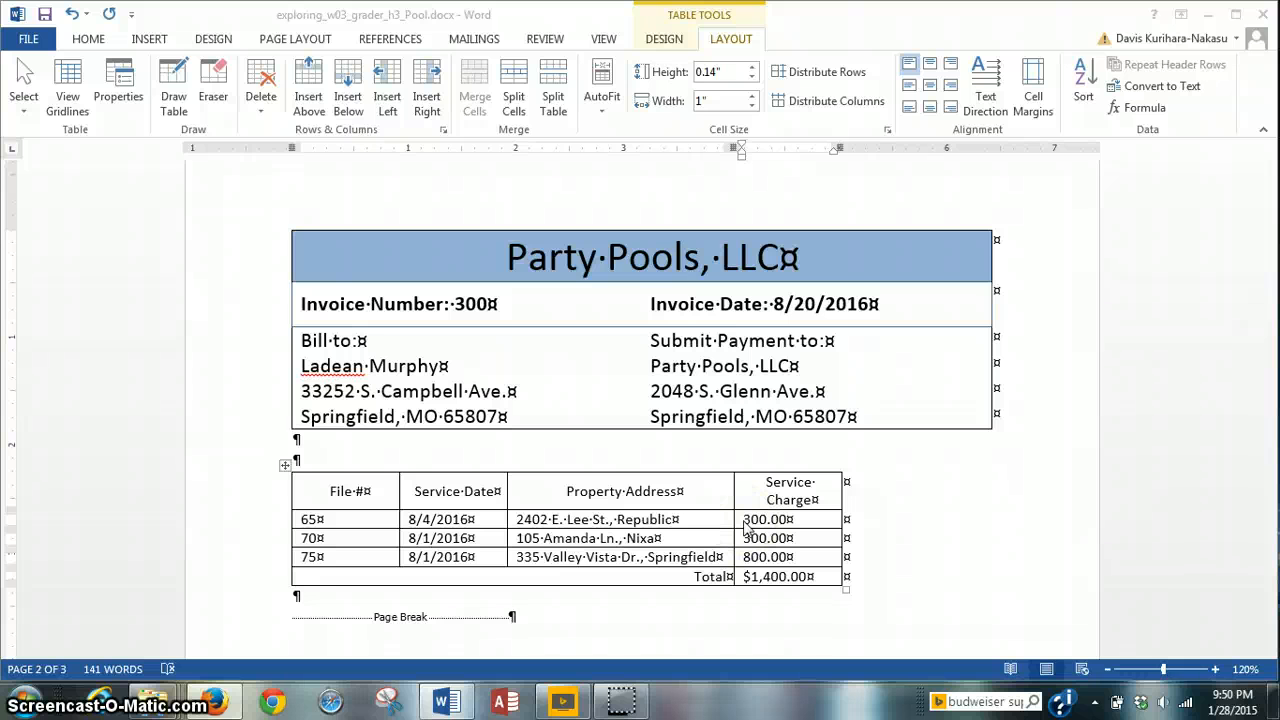
Step: Right-align the Service Charge amounts and the total
left_click_drag(740, 521, 820, 577)
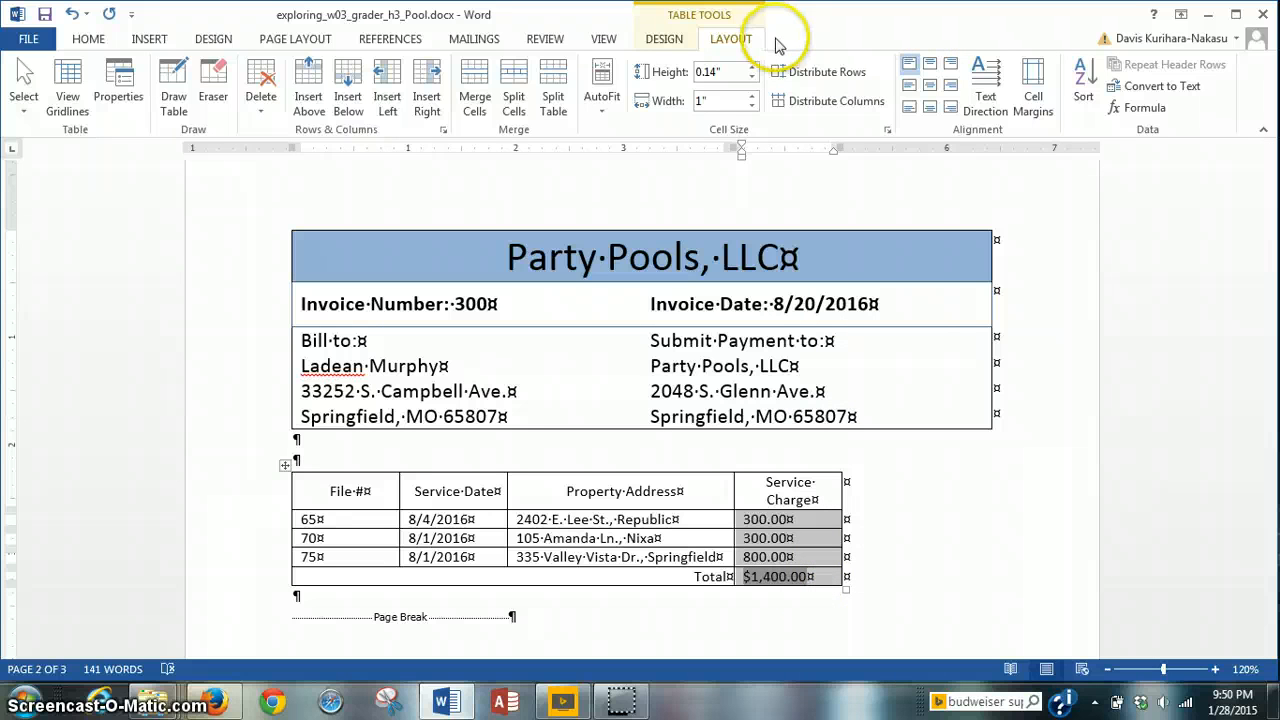
left_click(949, 88)
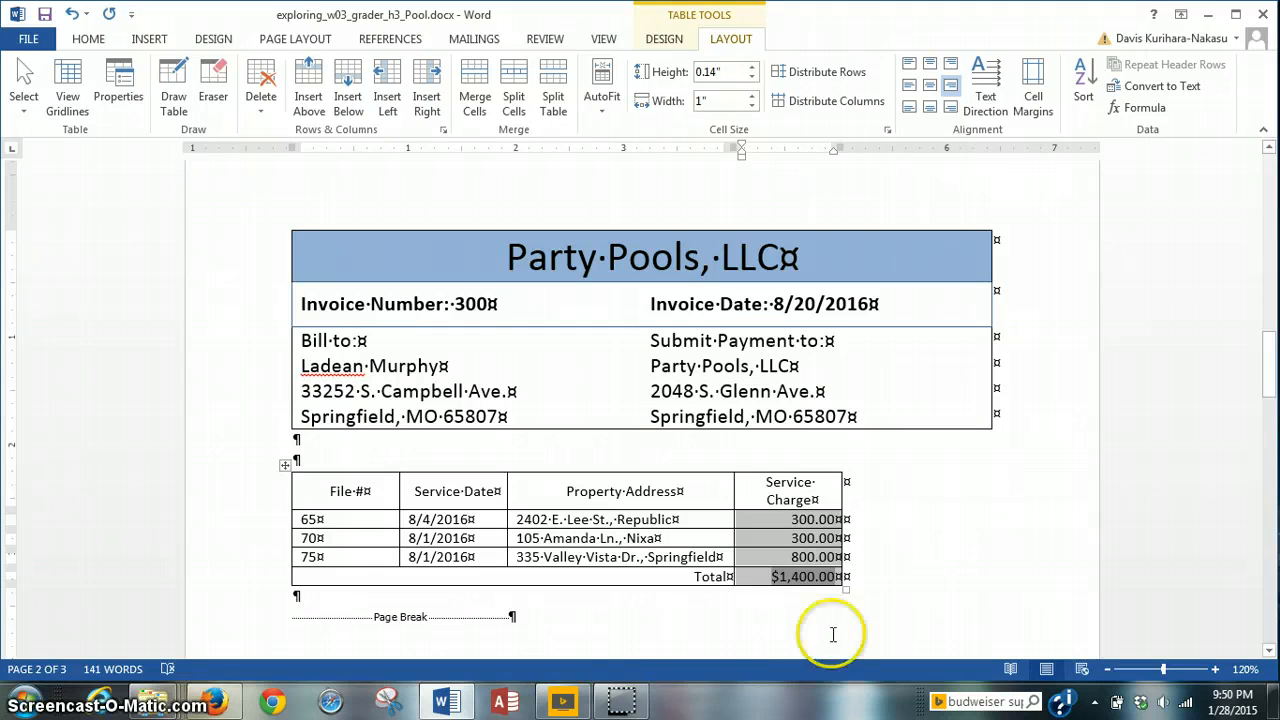
left_click(623, 694)
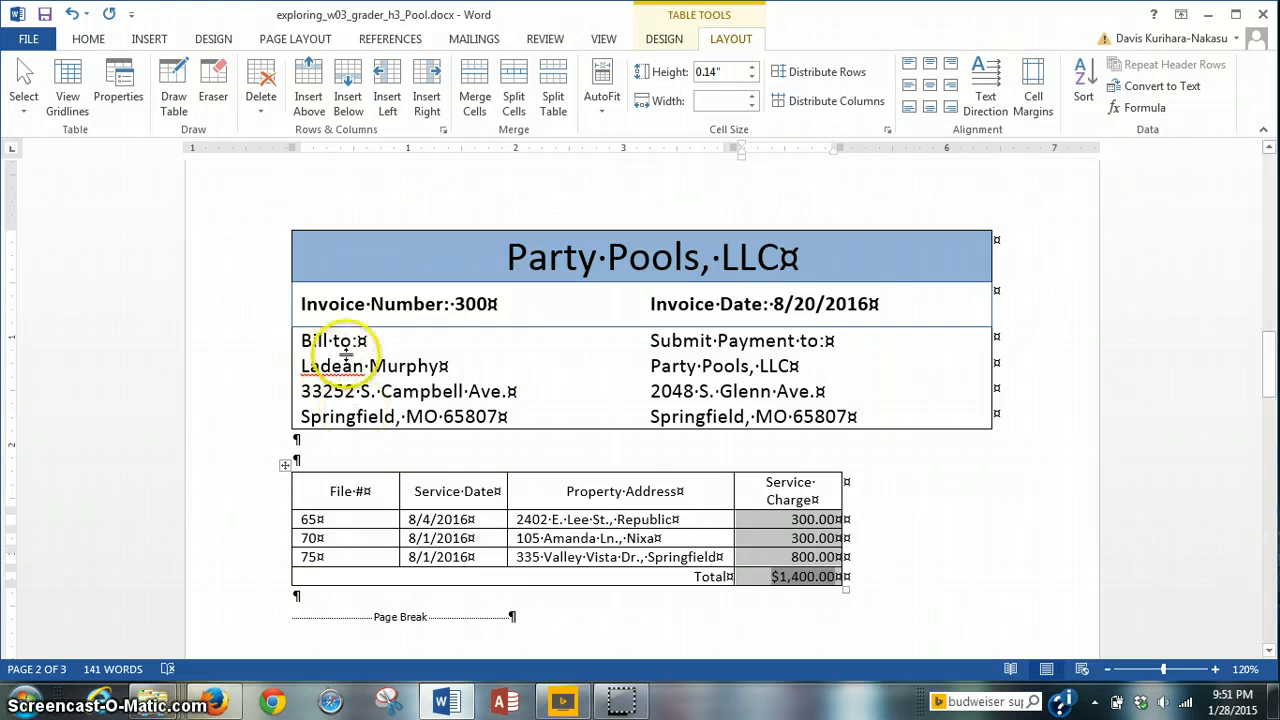
Step: Select the merged Total label cell
left_click(760, 479)
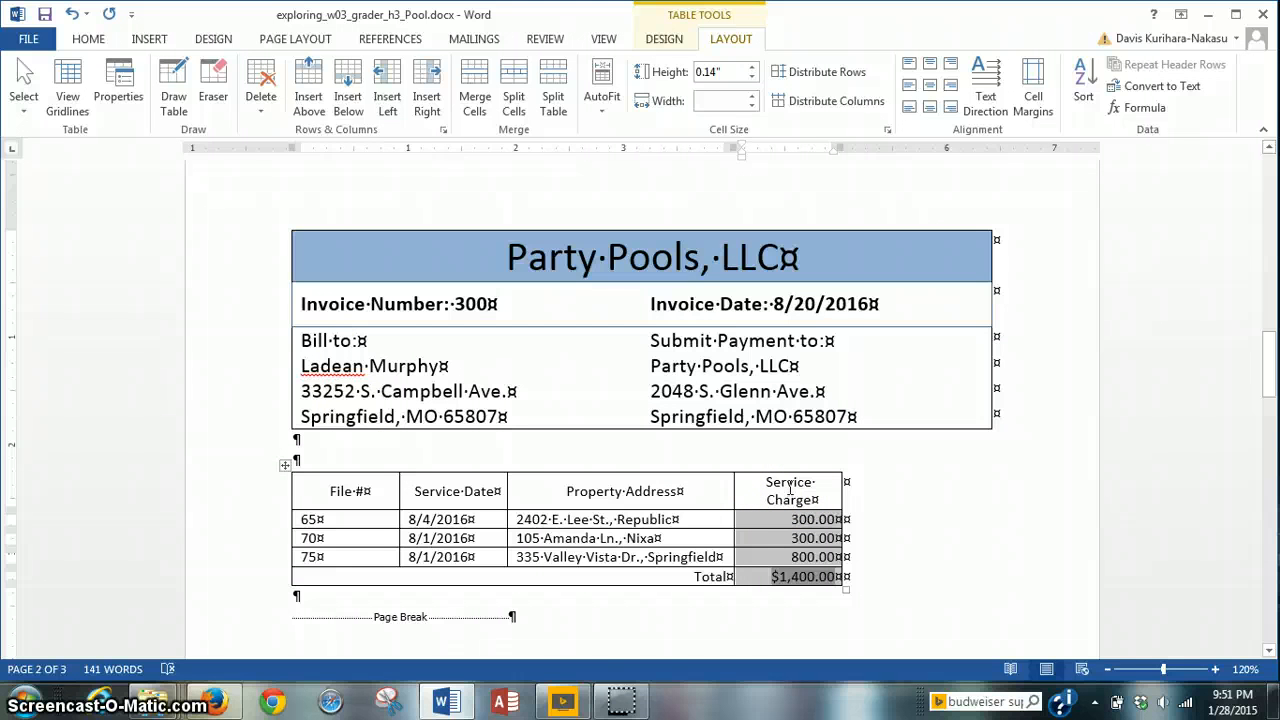
left_click(622, 701)
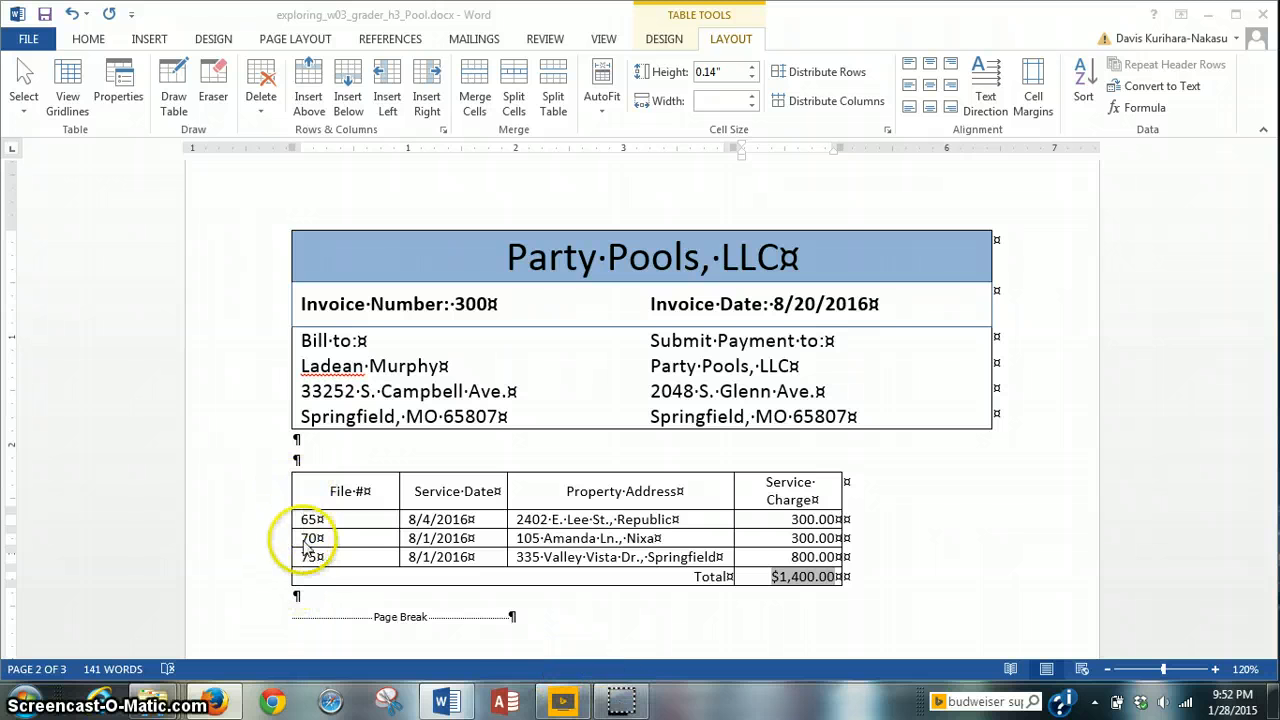
left_click(302, 573)
left_click(298, 580)
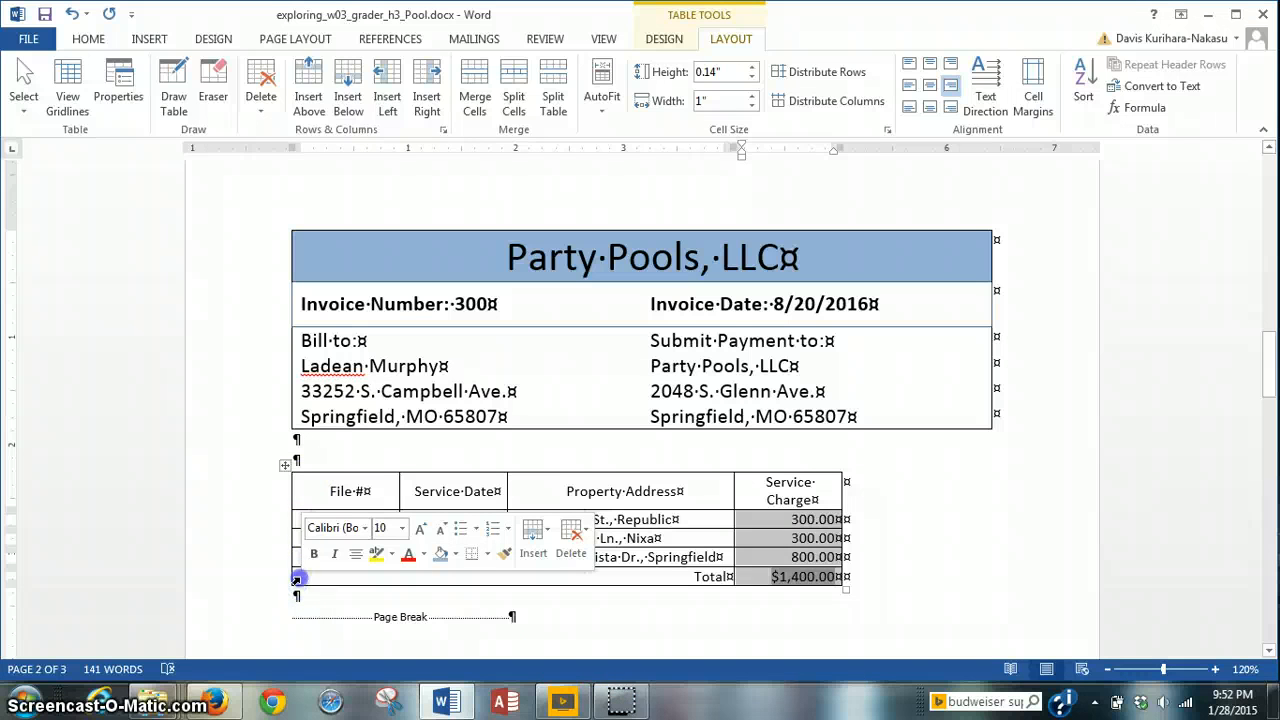
left_click(300, 578)
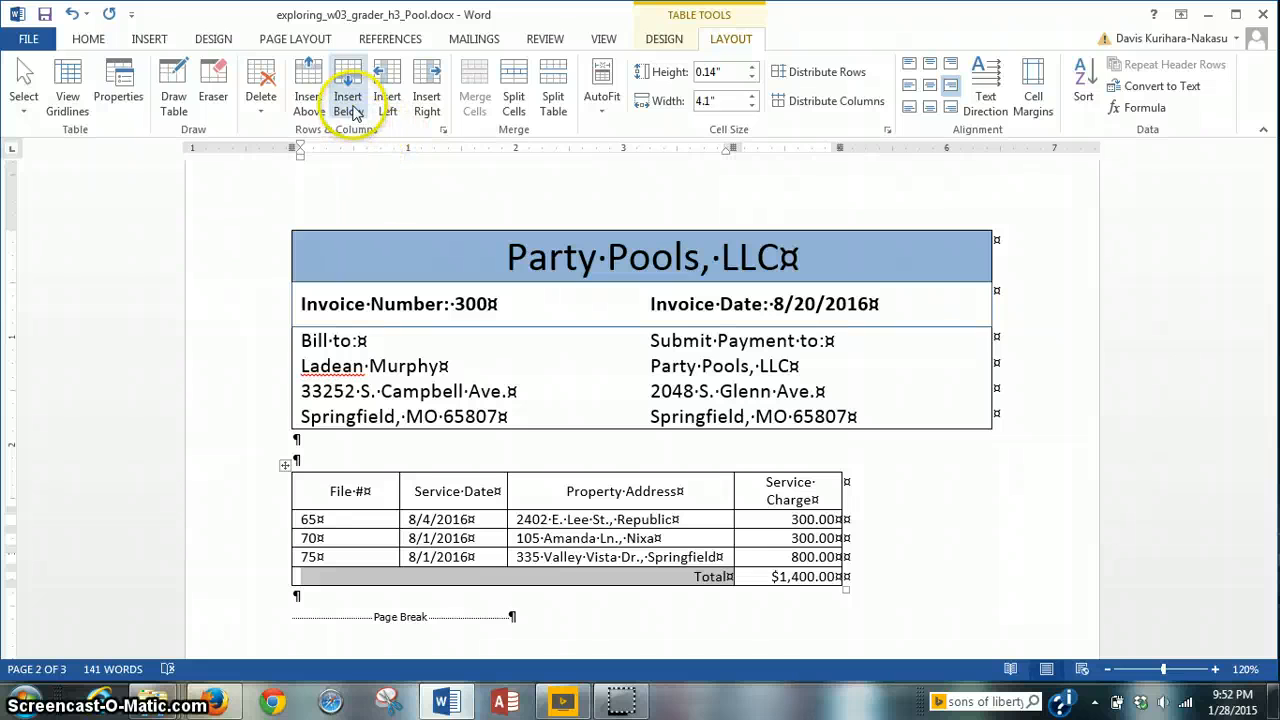
Step: Insert a row below Total and merge it into one 5.1-inch cell
left_click(352, 112)
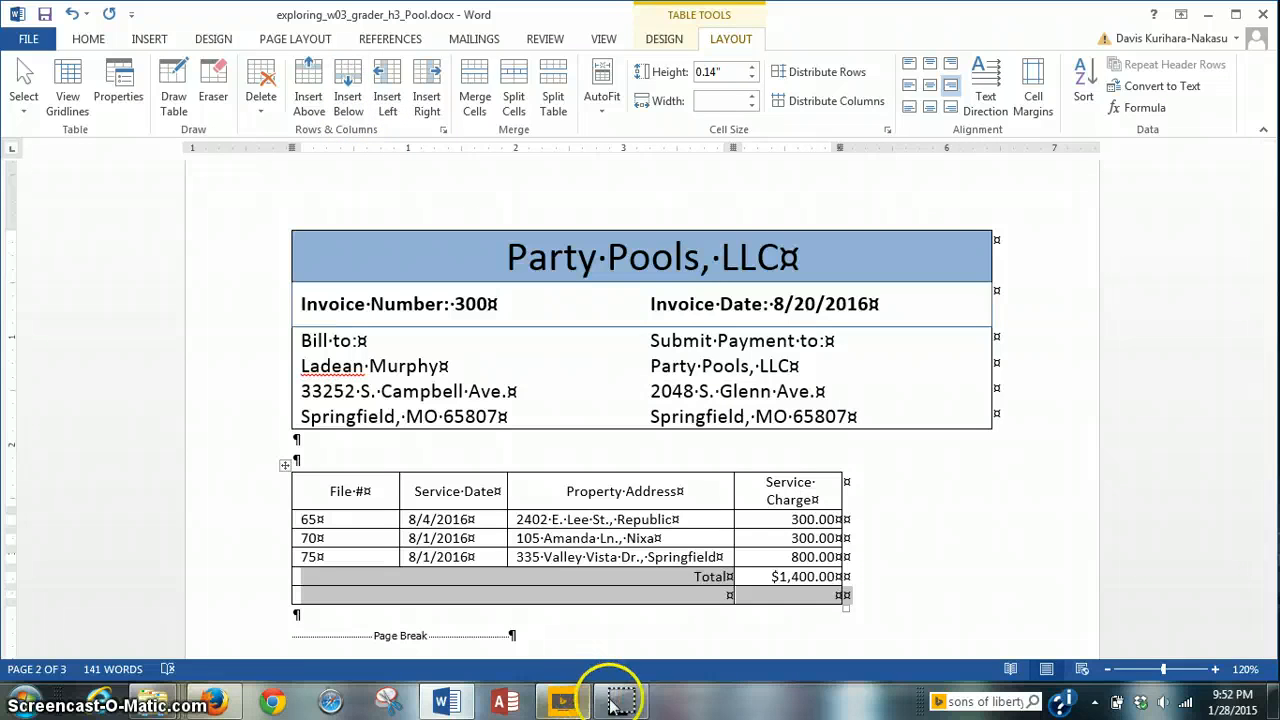
left_click(353, 595)
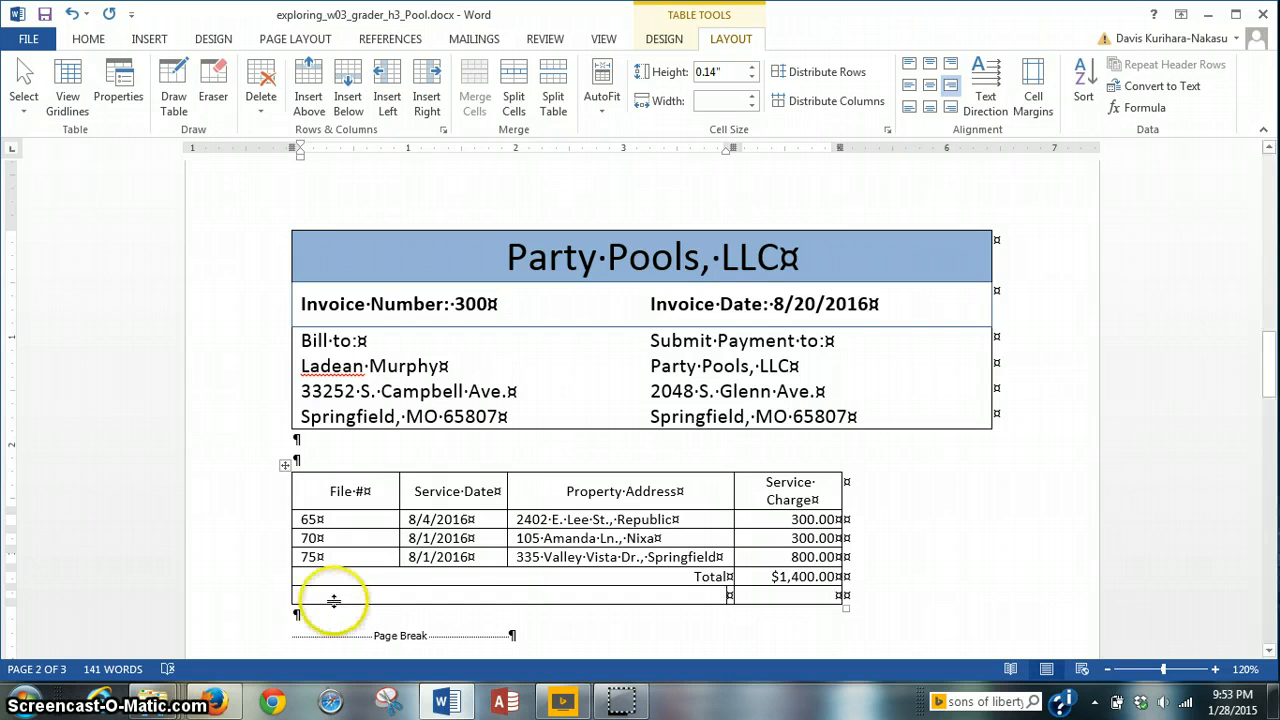
left_click_drag(294, 597, 766, 589)
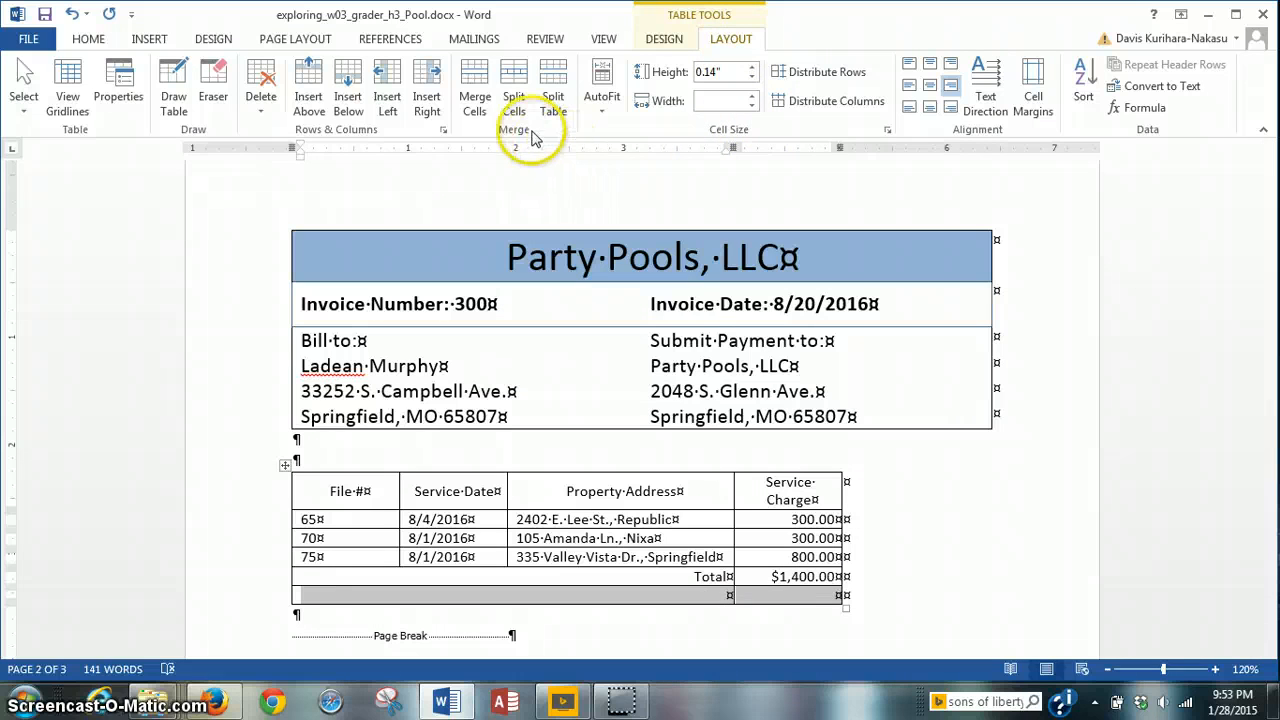
left_click(478, 104)
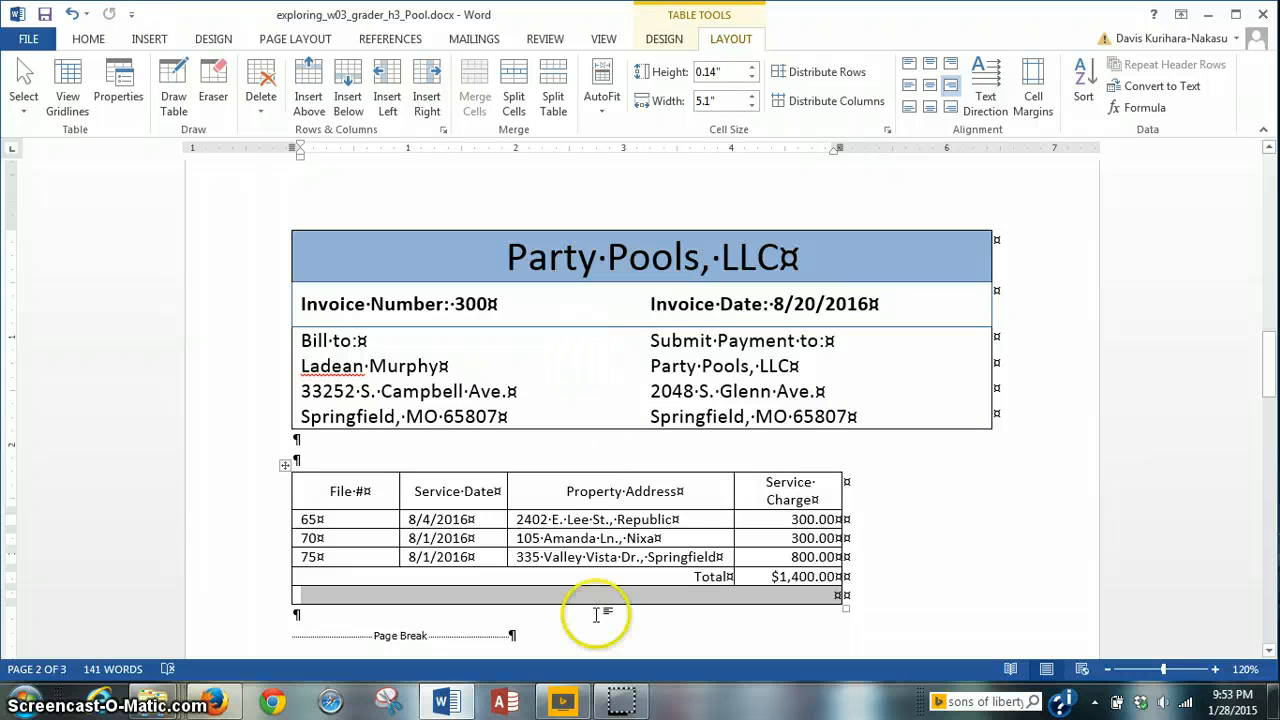
left_click(330, 594)
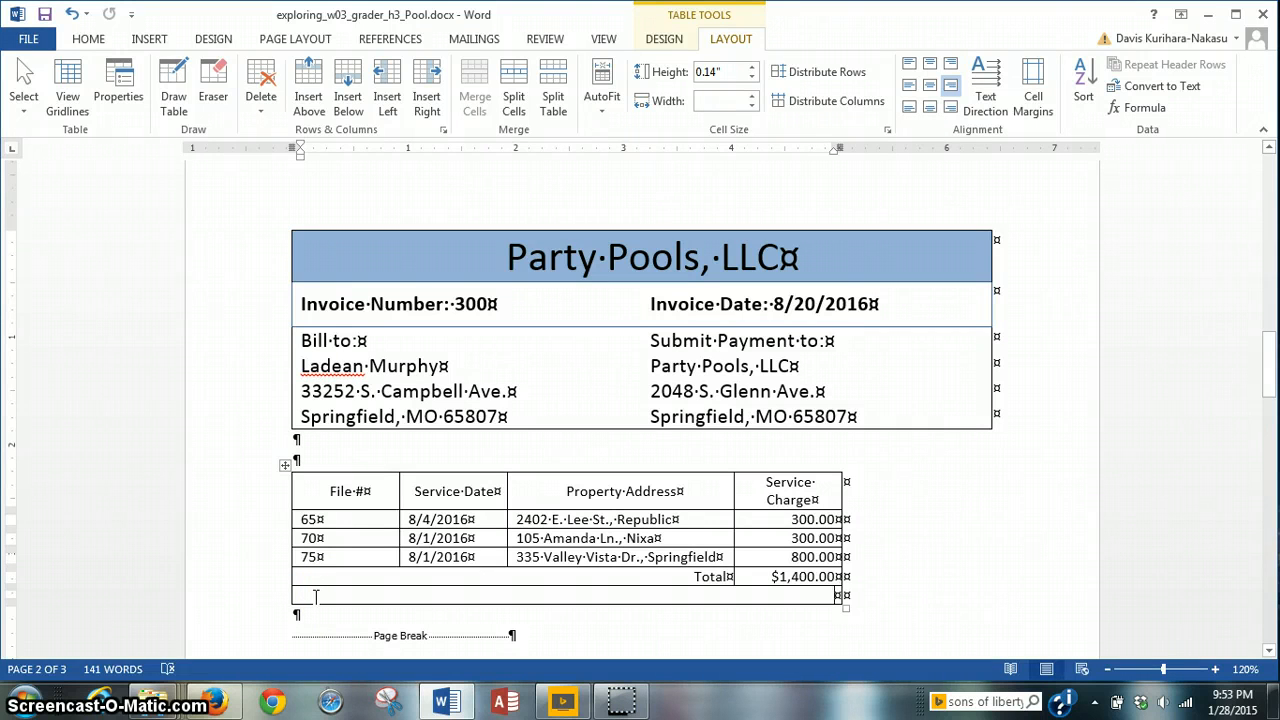
Step: Type 'Thank you for your business.' in the merged bottom row and center it
type("Thank you")
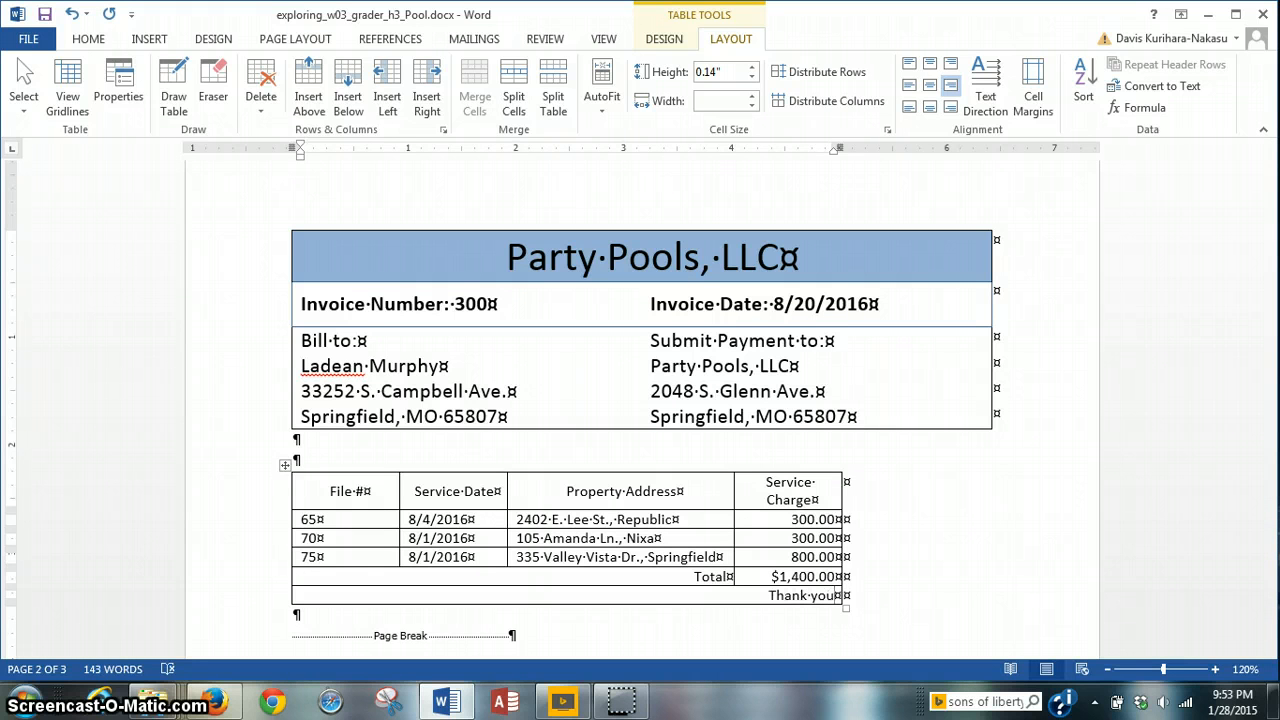
type(" for your")
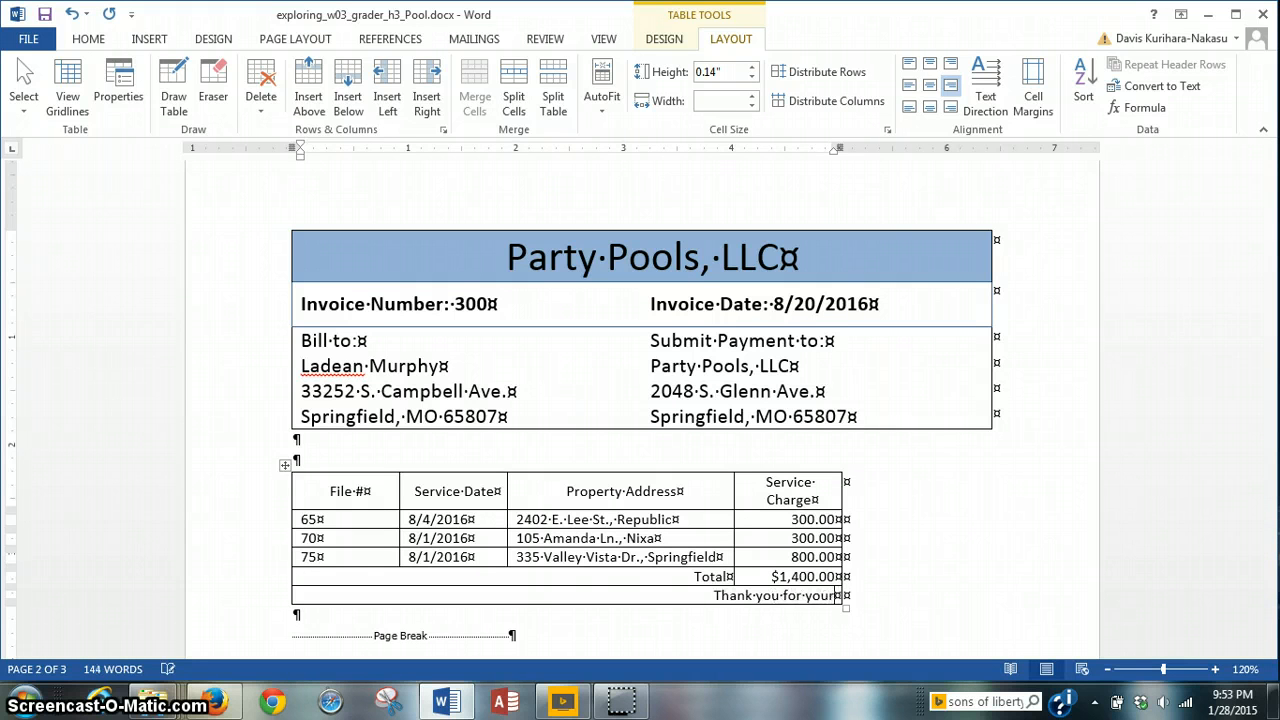
type(" bus")
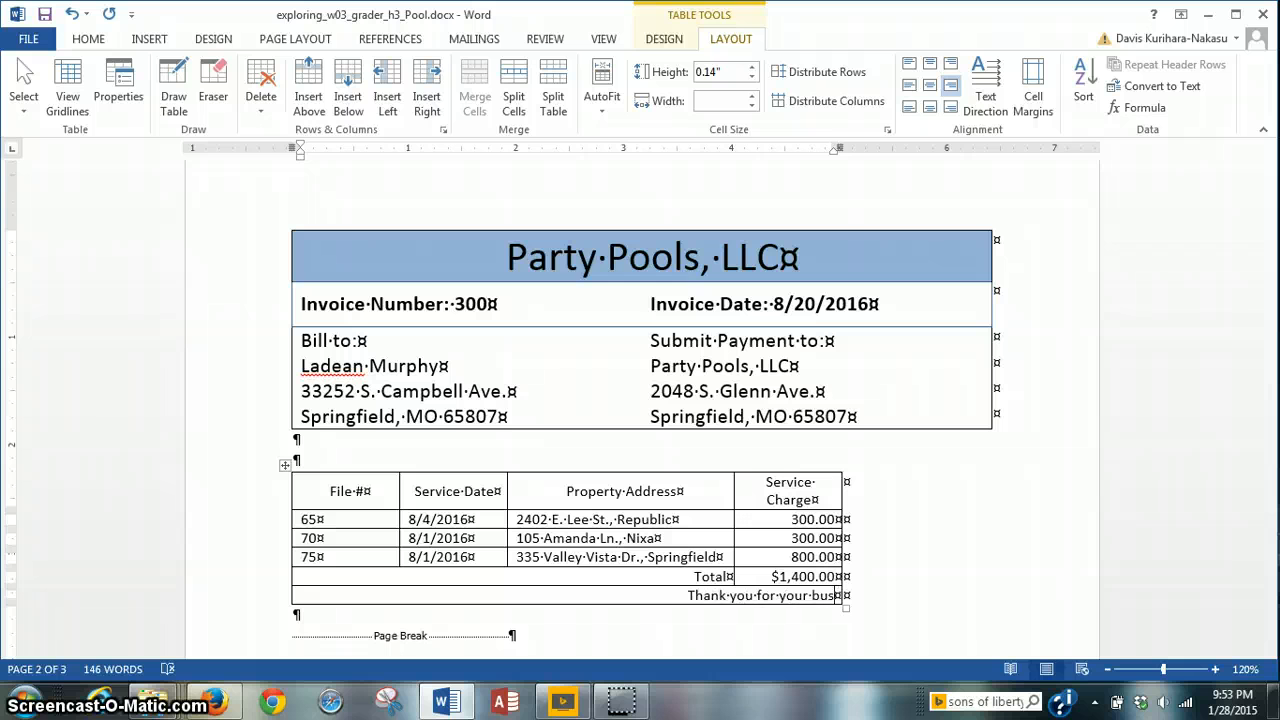
type("iness")
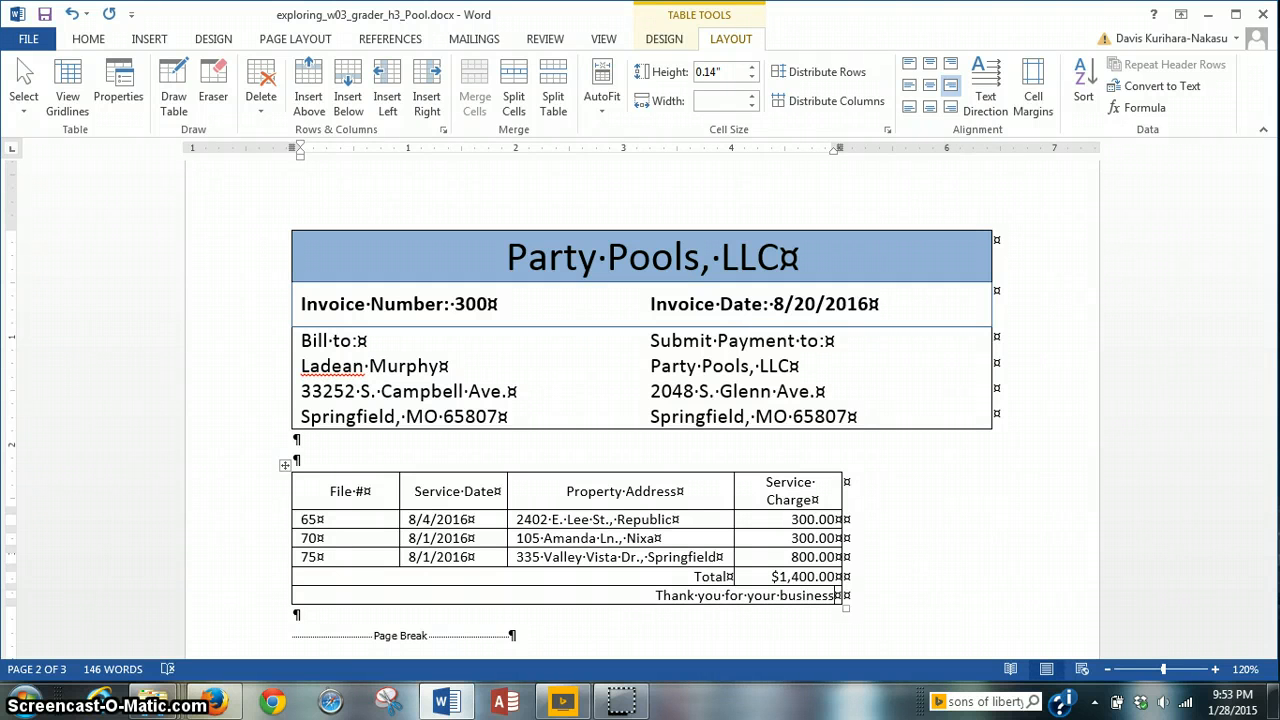
type(".")
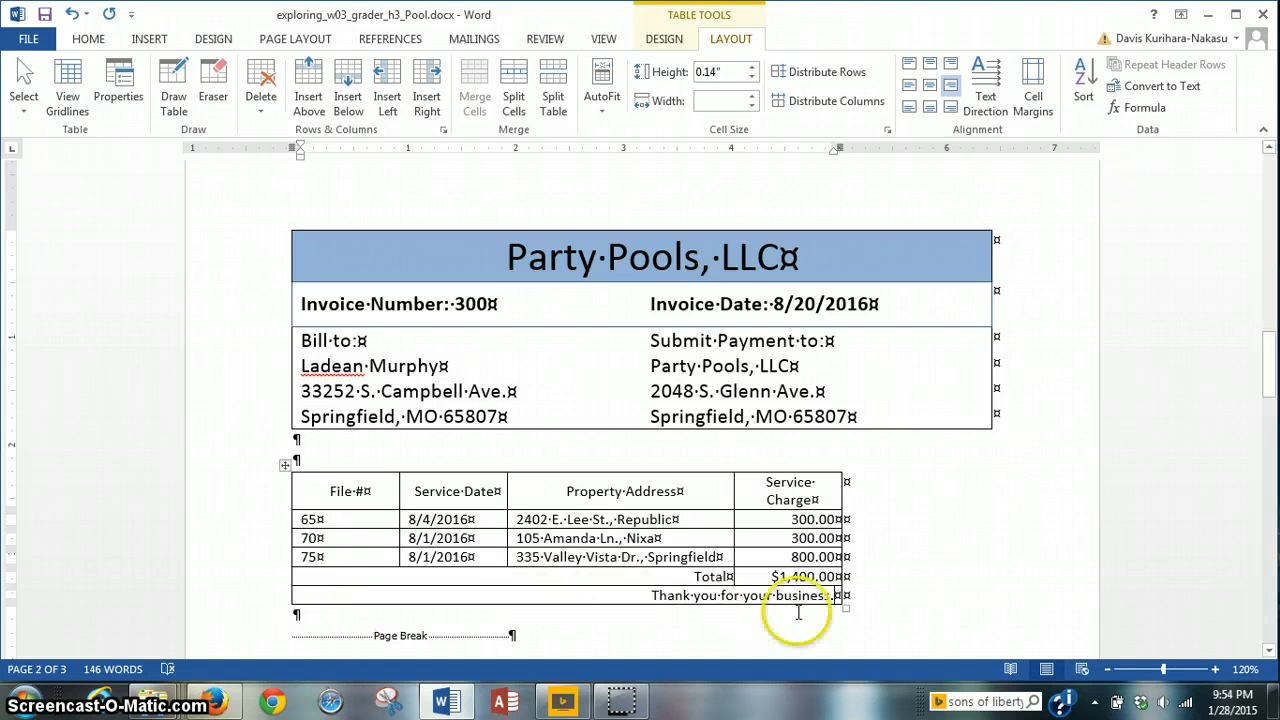
left_click_drag(838, 595, 537, 598)
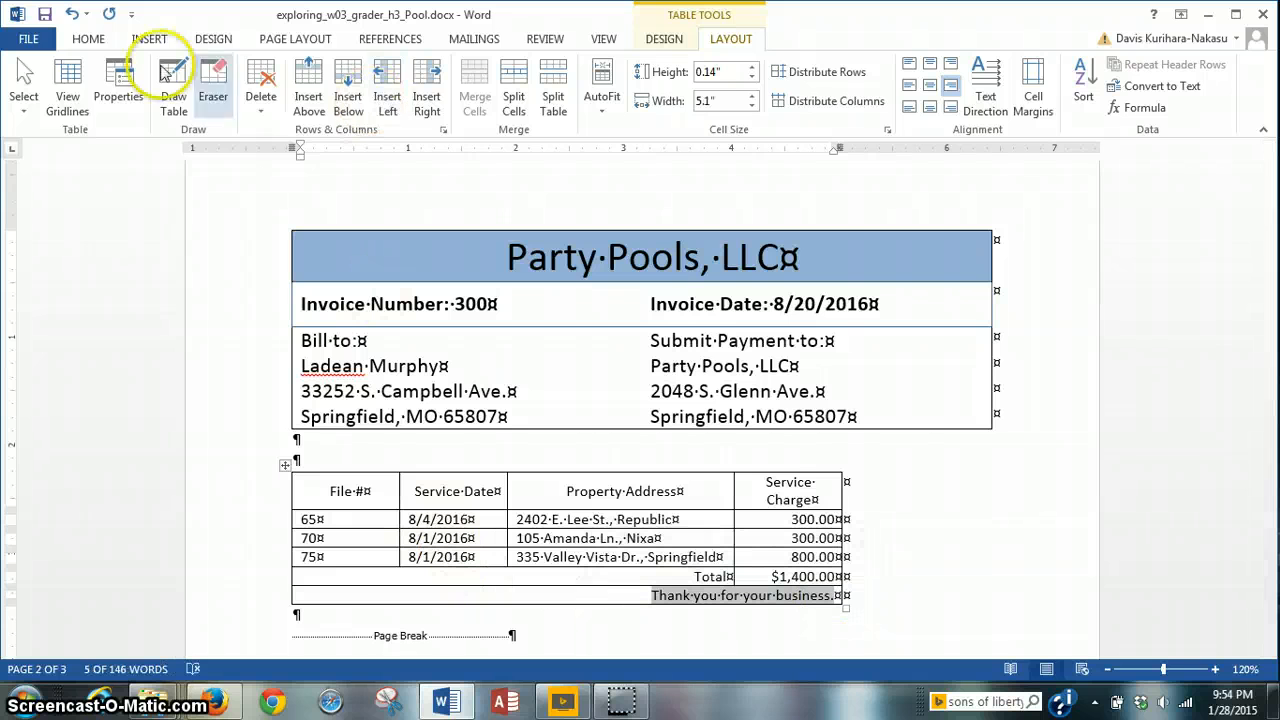
left_click(88, 42)
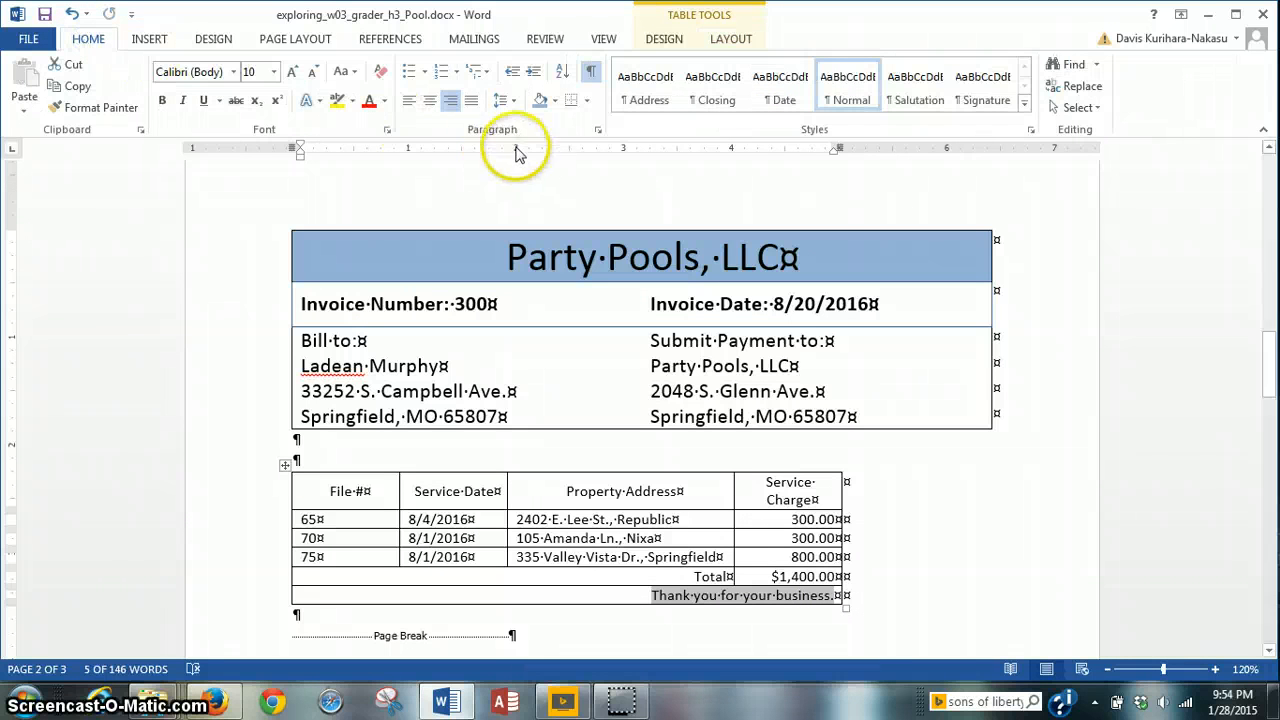
left_click(427, 102)
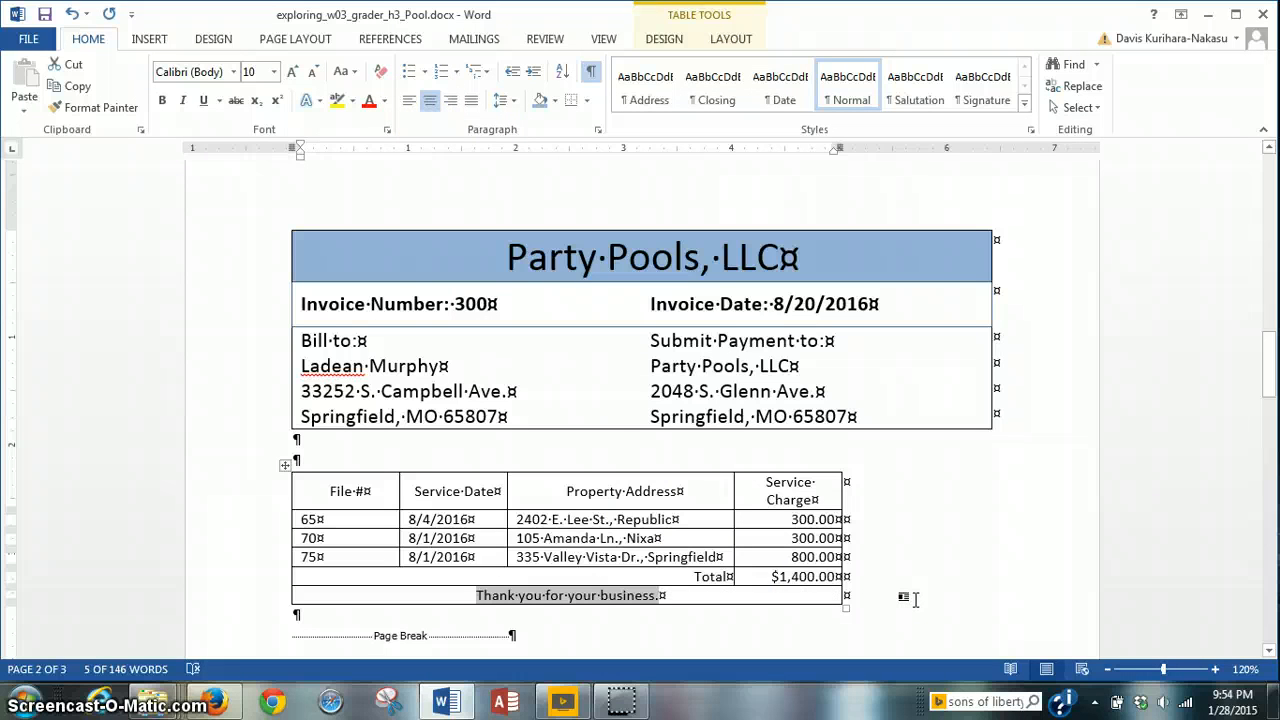
left_click(636, 700)
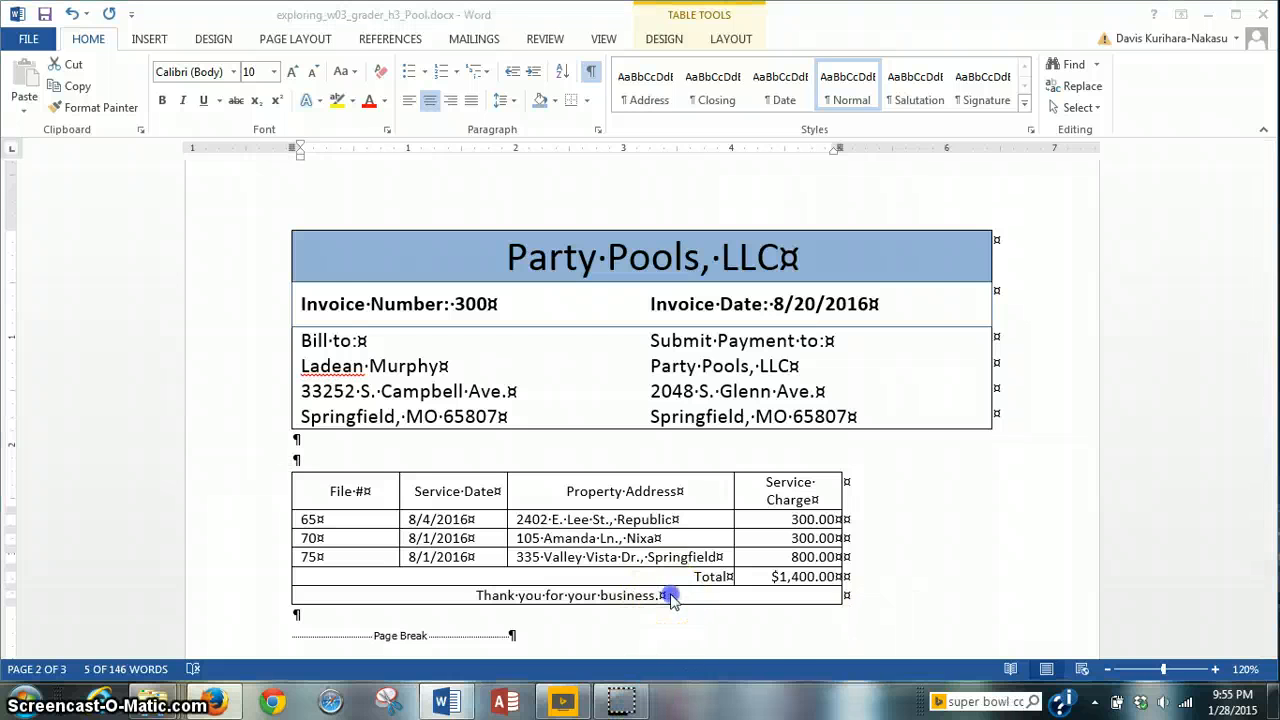
left_click_drag(671, 596, 494, 605)
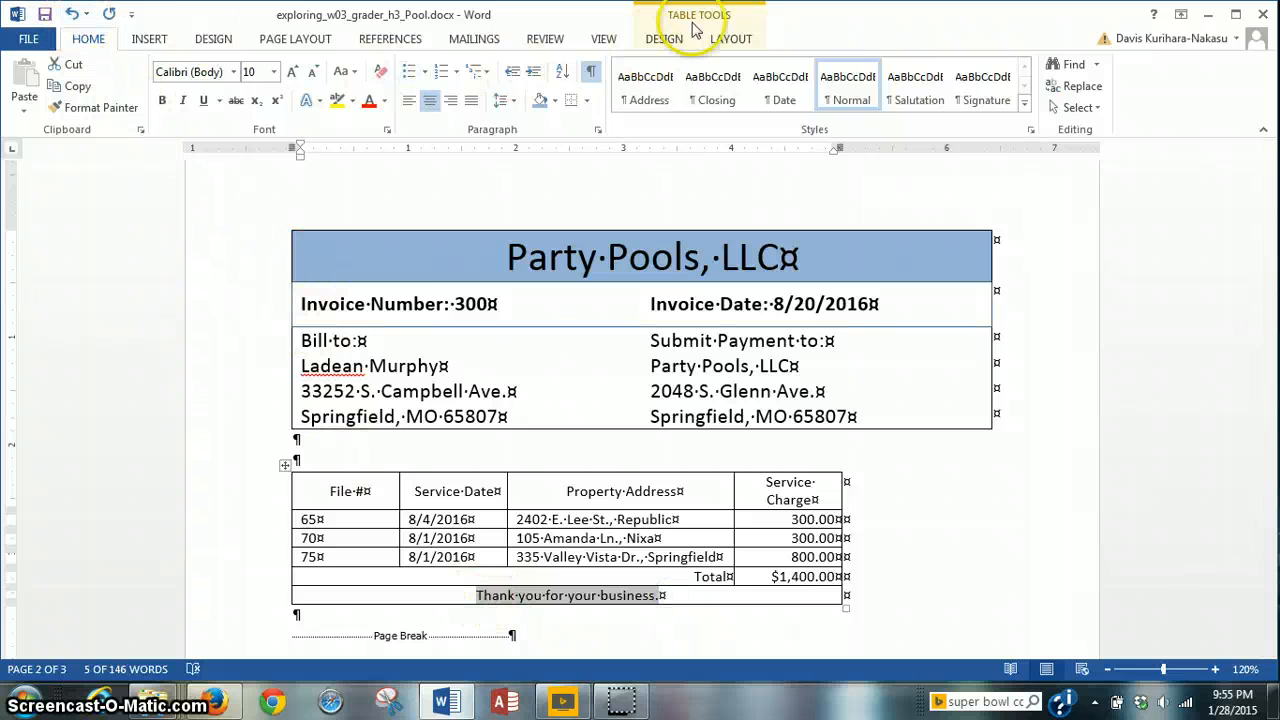
left_click(726, 40)
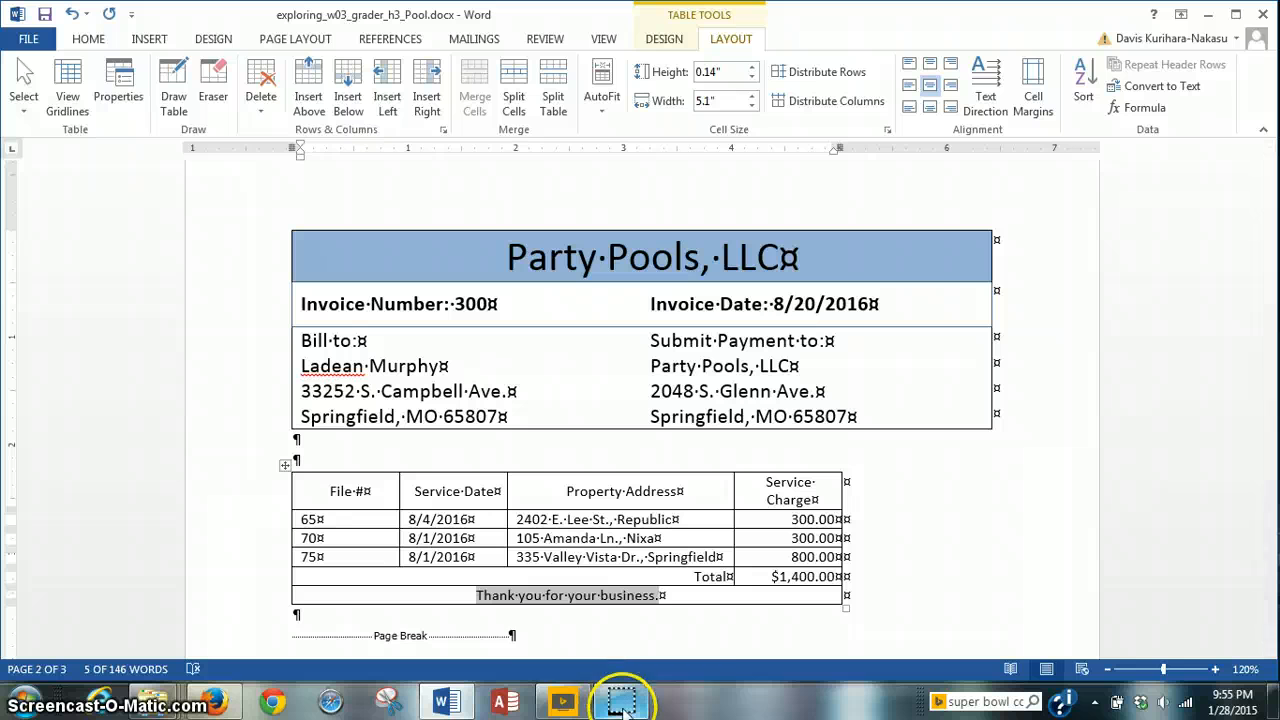
mouse_move(622, 703)
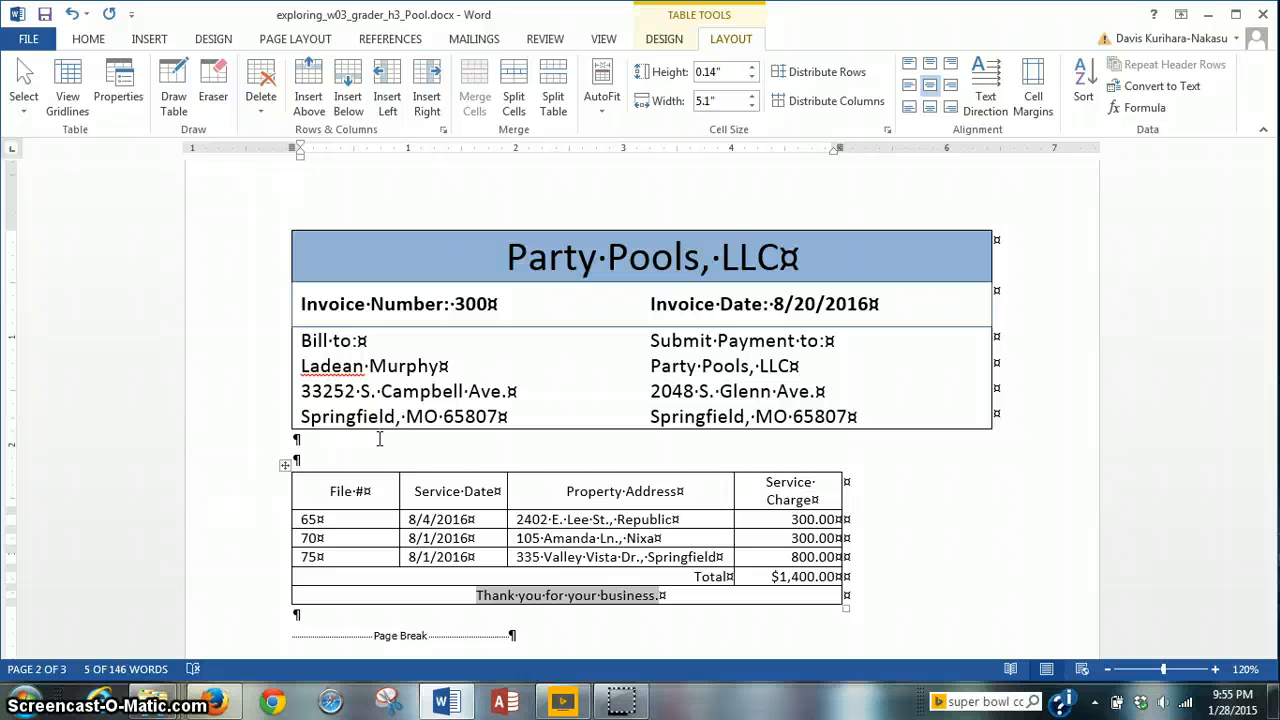
Step: Insert an empty row below the file 75 row
left_click(293, 560)
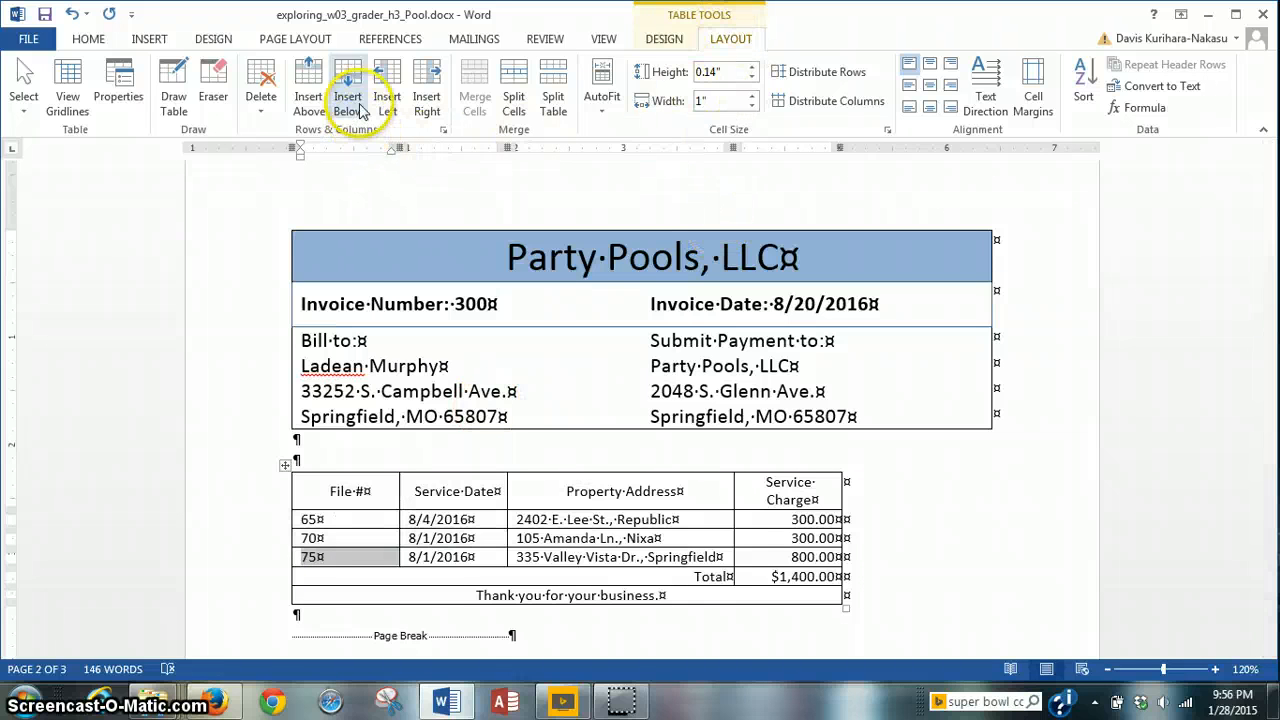
right_click(296, 561)
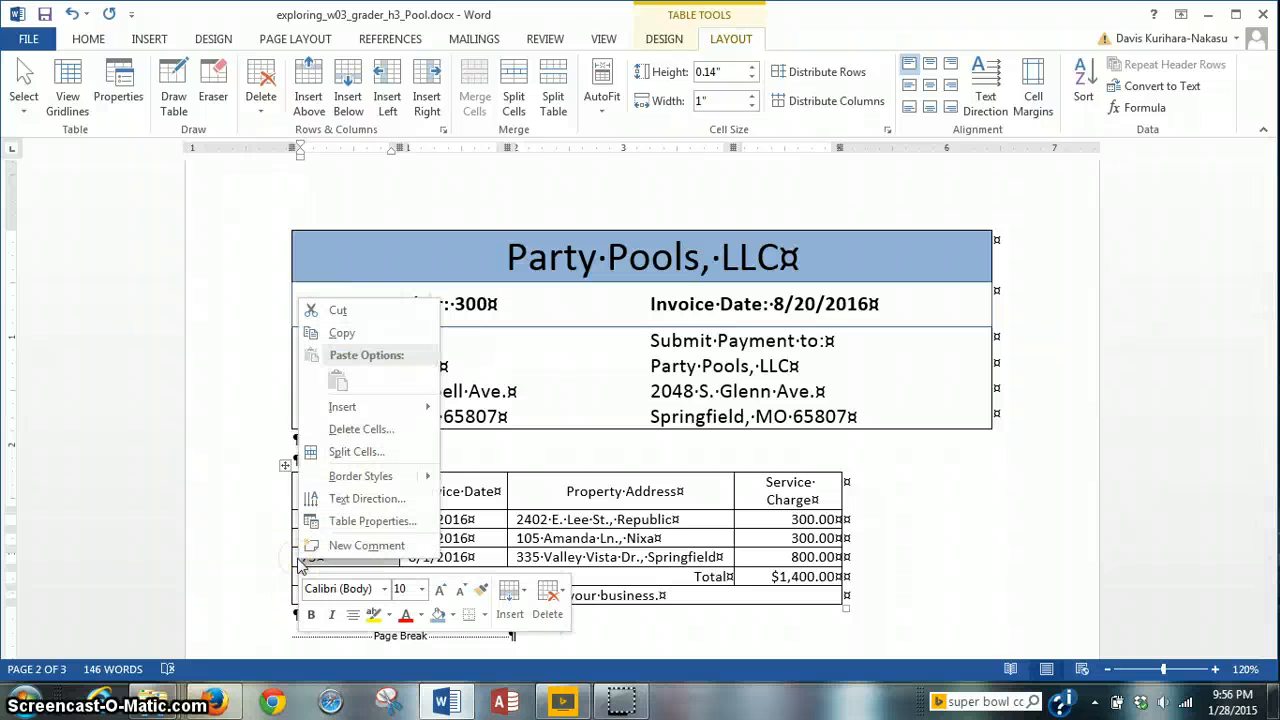
mouse_move(340, 408)
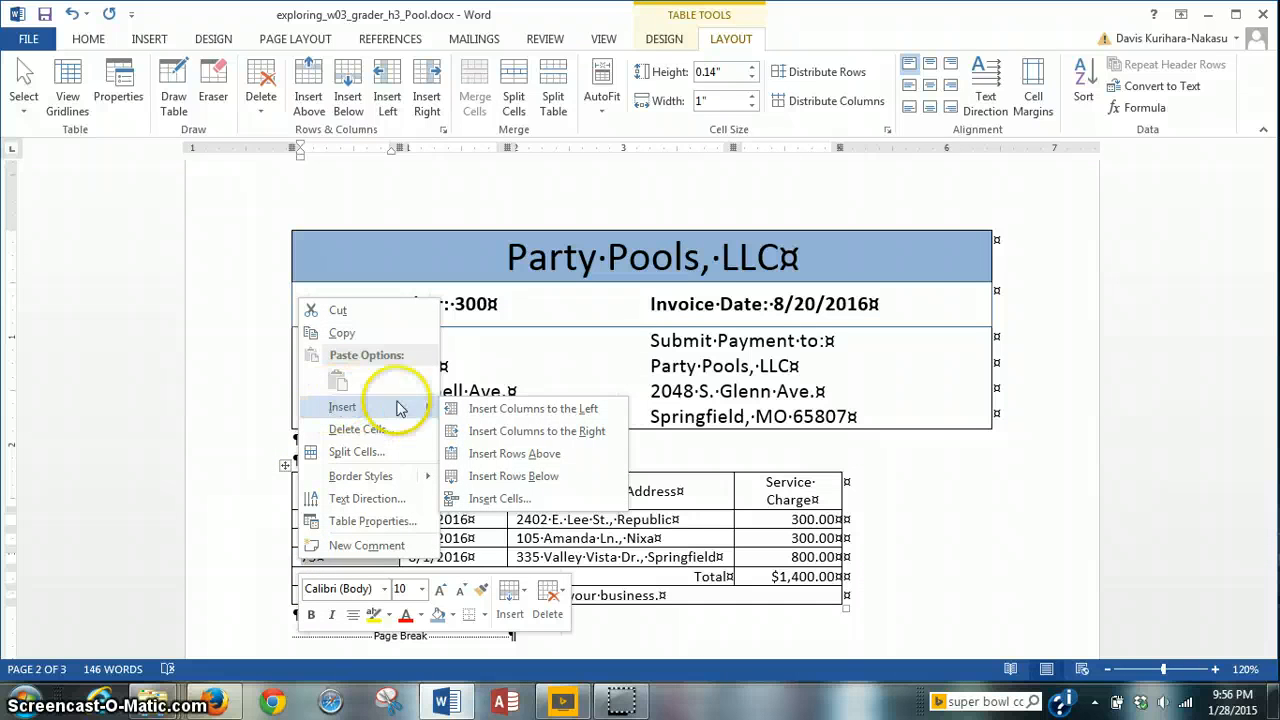
left_click(527, 480)
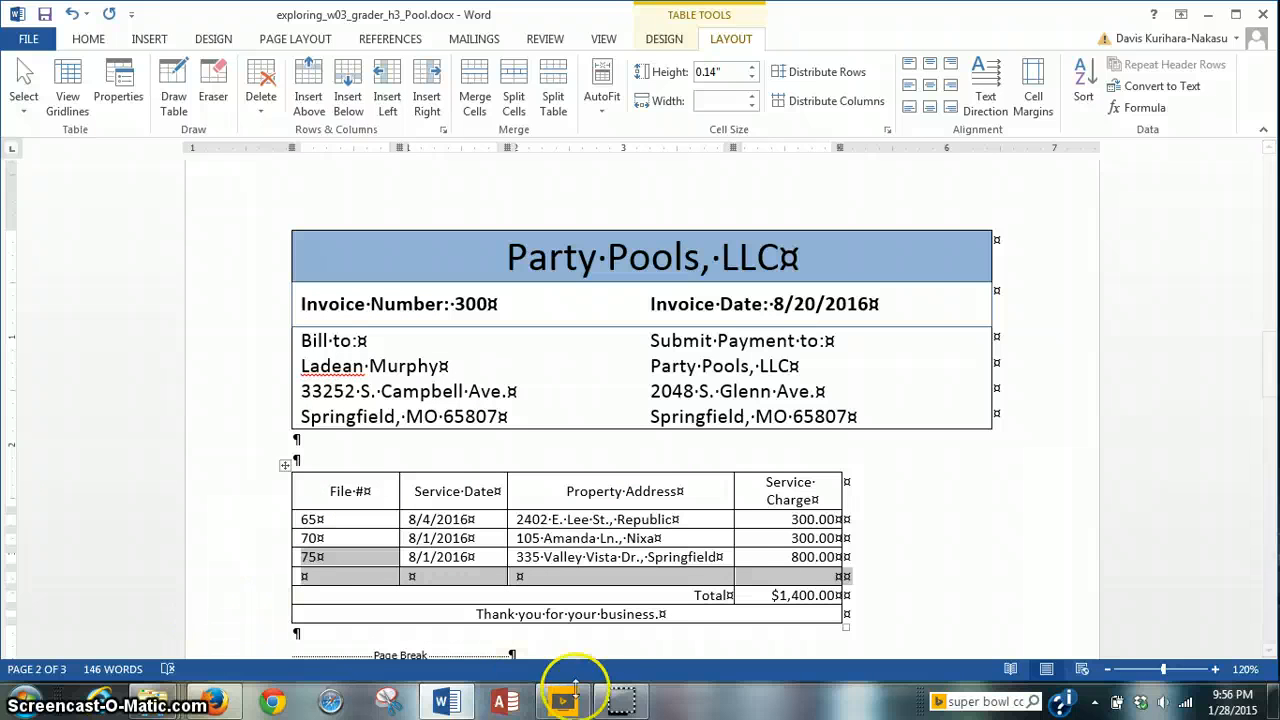
left_click(313, 578)
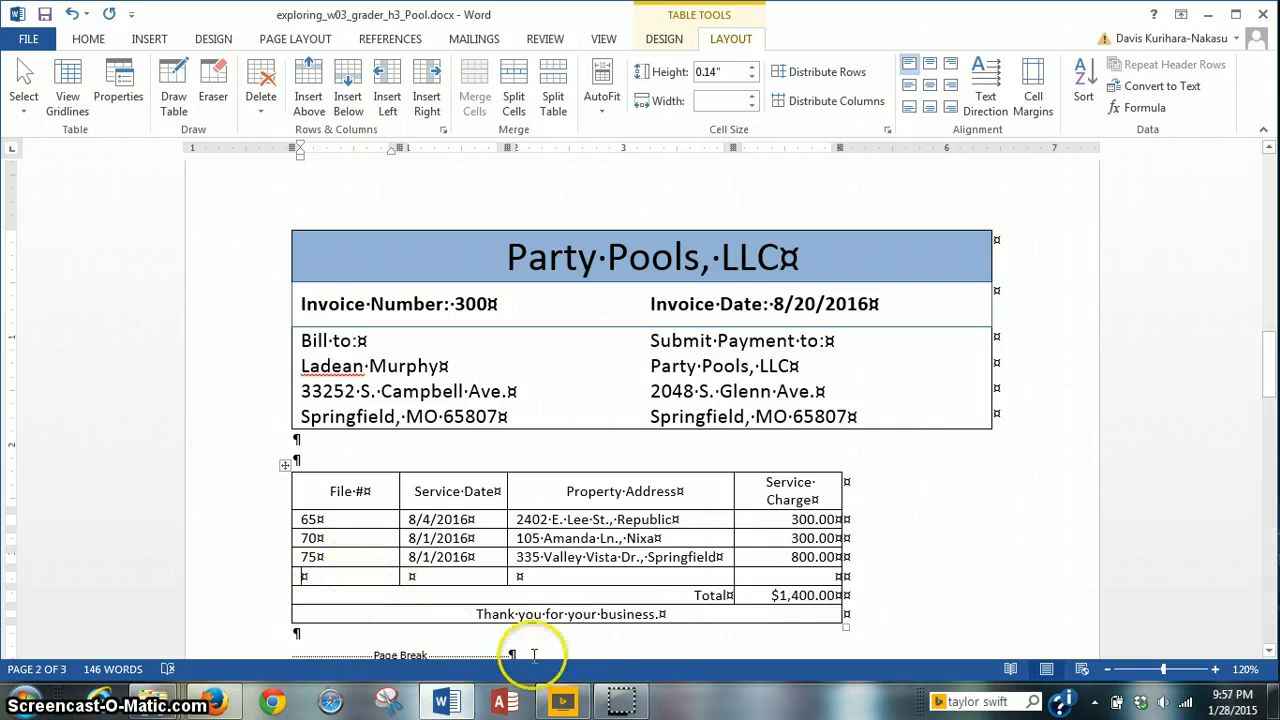
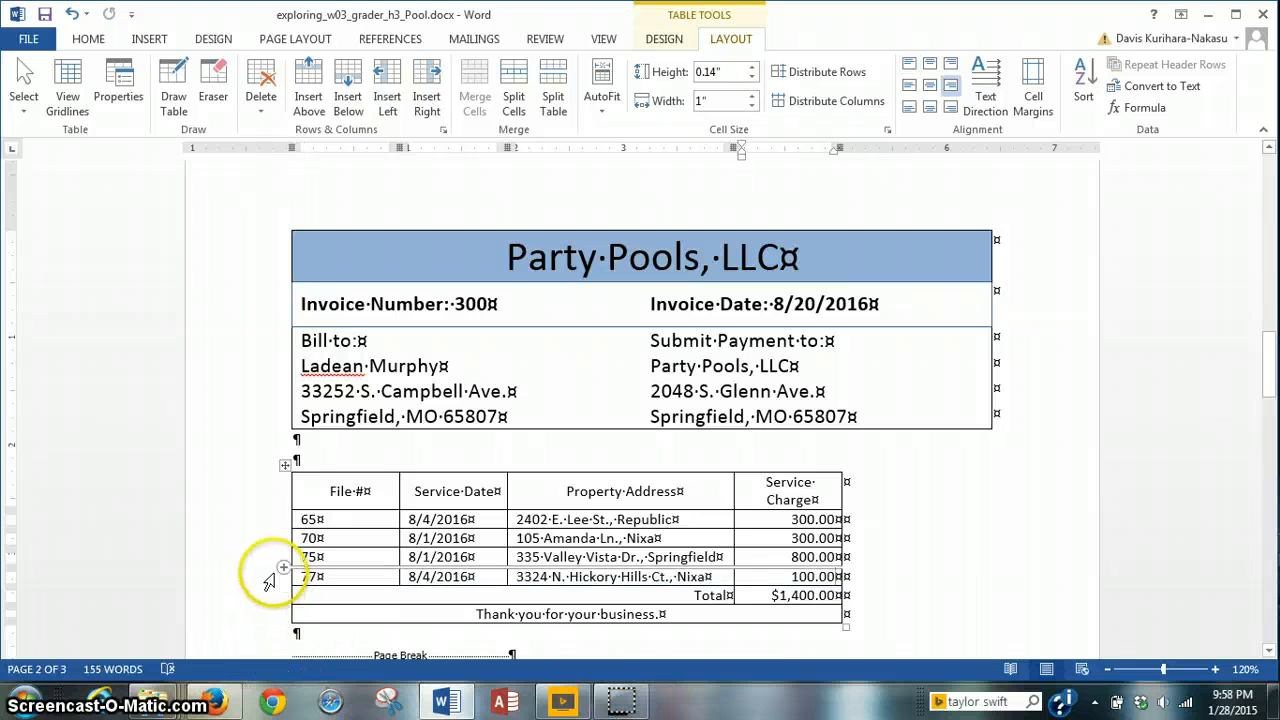
Step: Paste the file 77 record (8/4/2016, 100.00 charge) into the new row
mouse_move(285, 587)
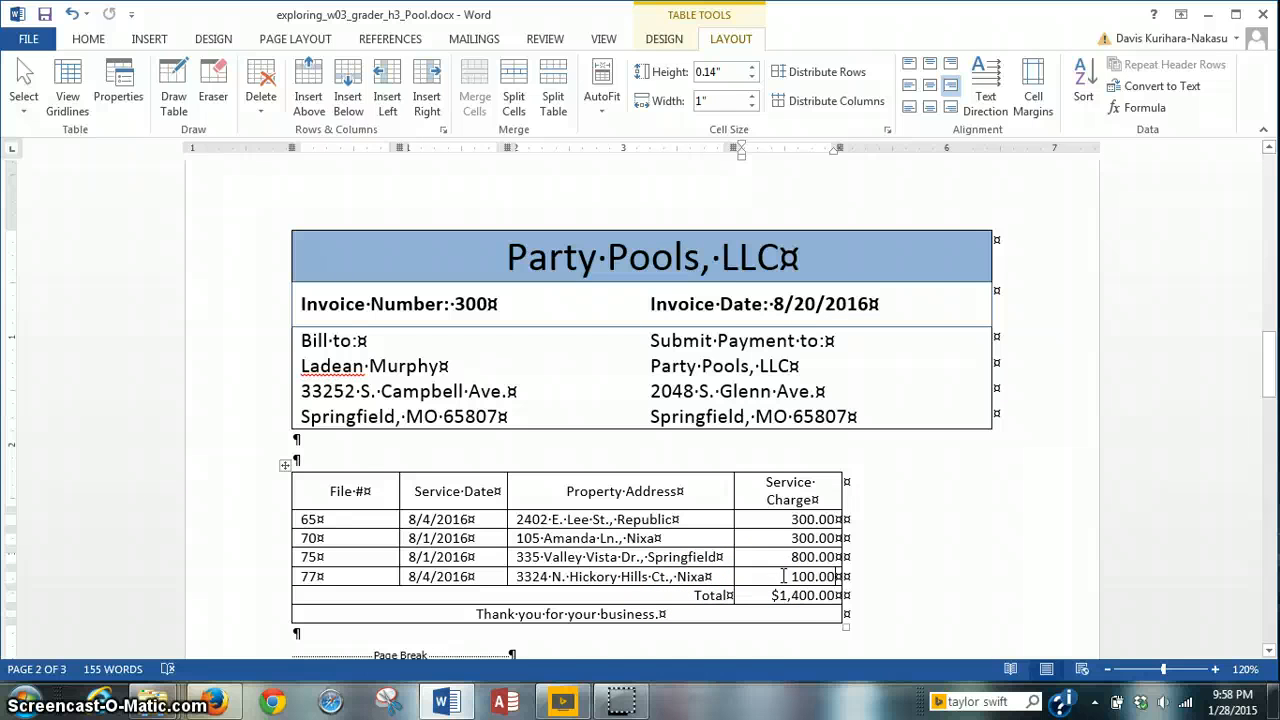
left_click(620, 700)
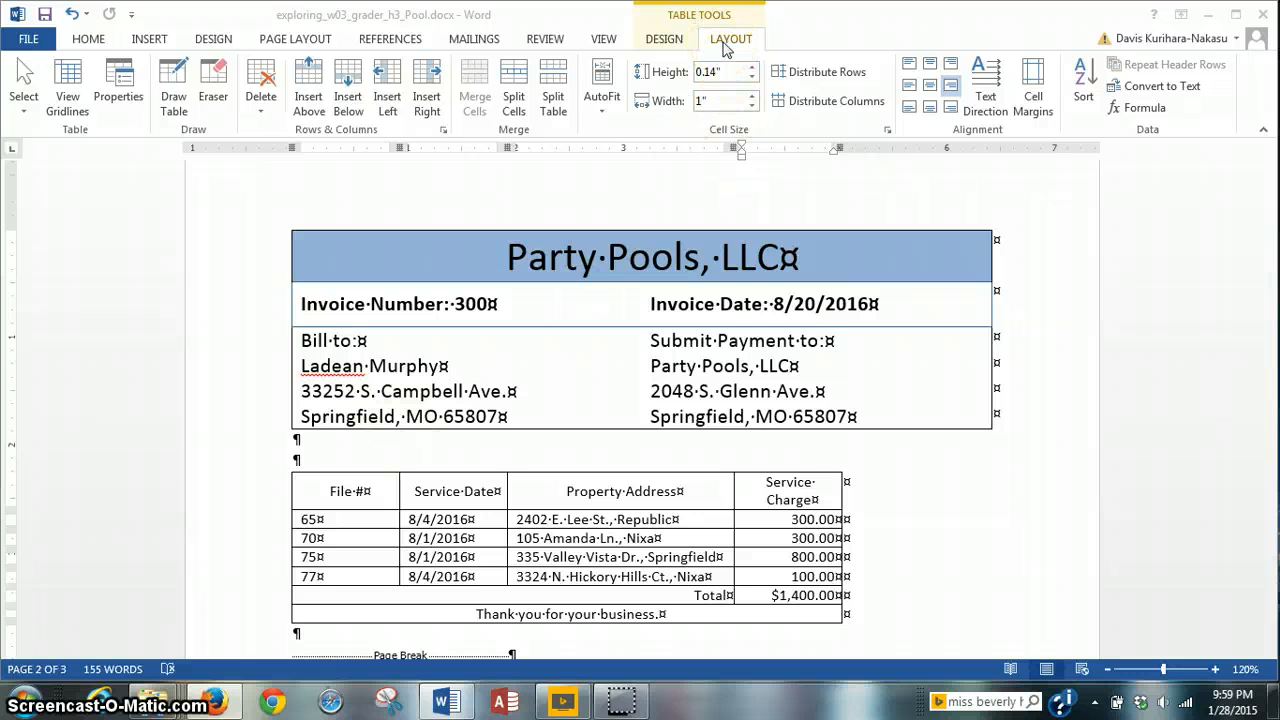
Step: Recalculate the =SUM(ABOVE) total so it reads $1,500.00
left_click(764, 597)
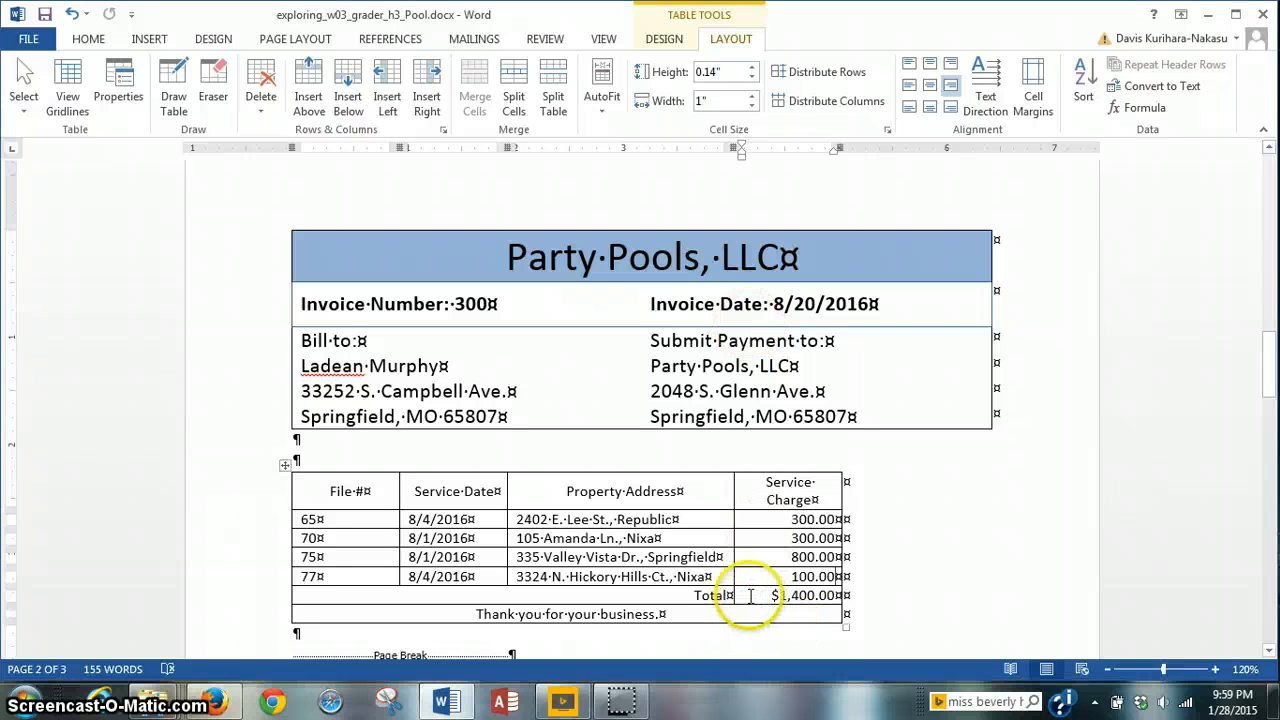
double_click(772, 596)
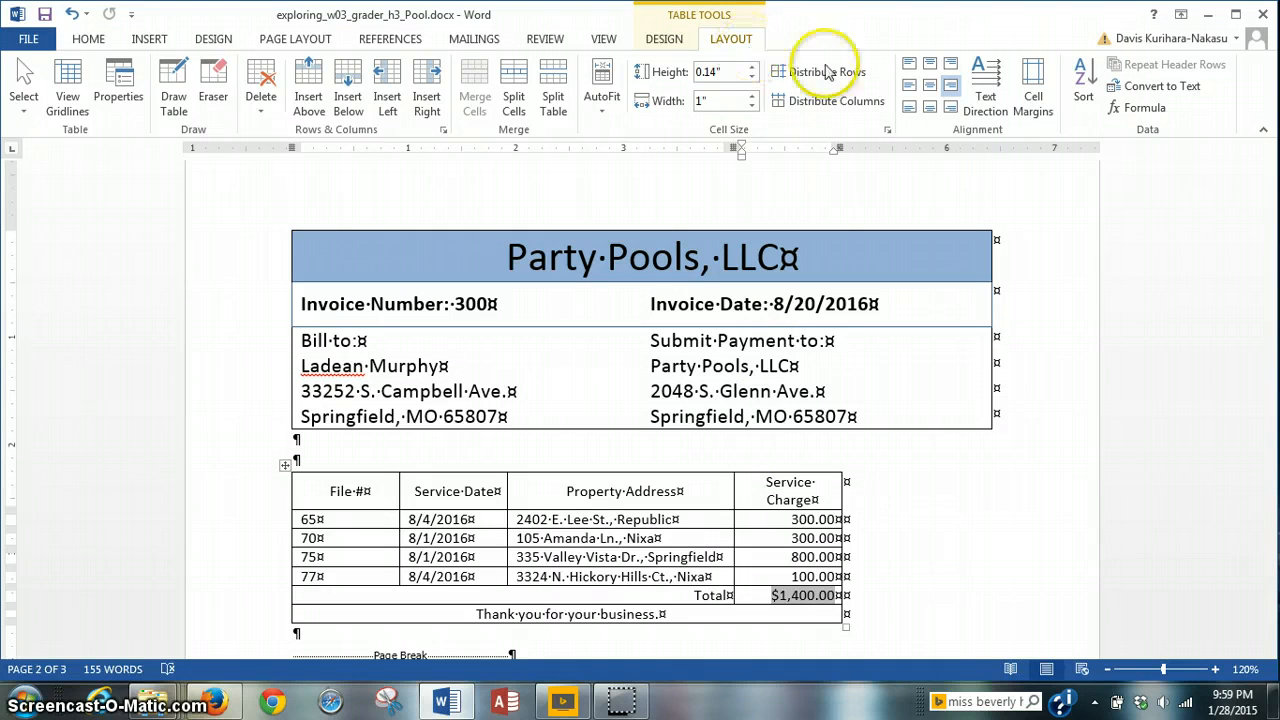
left_click(1165, 115)
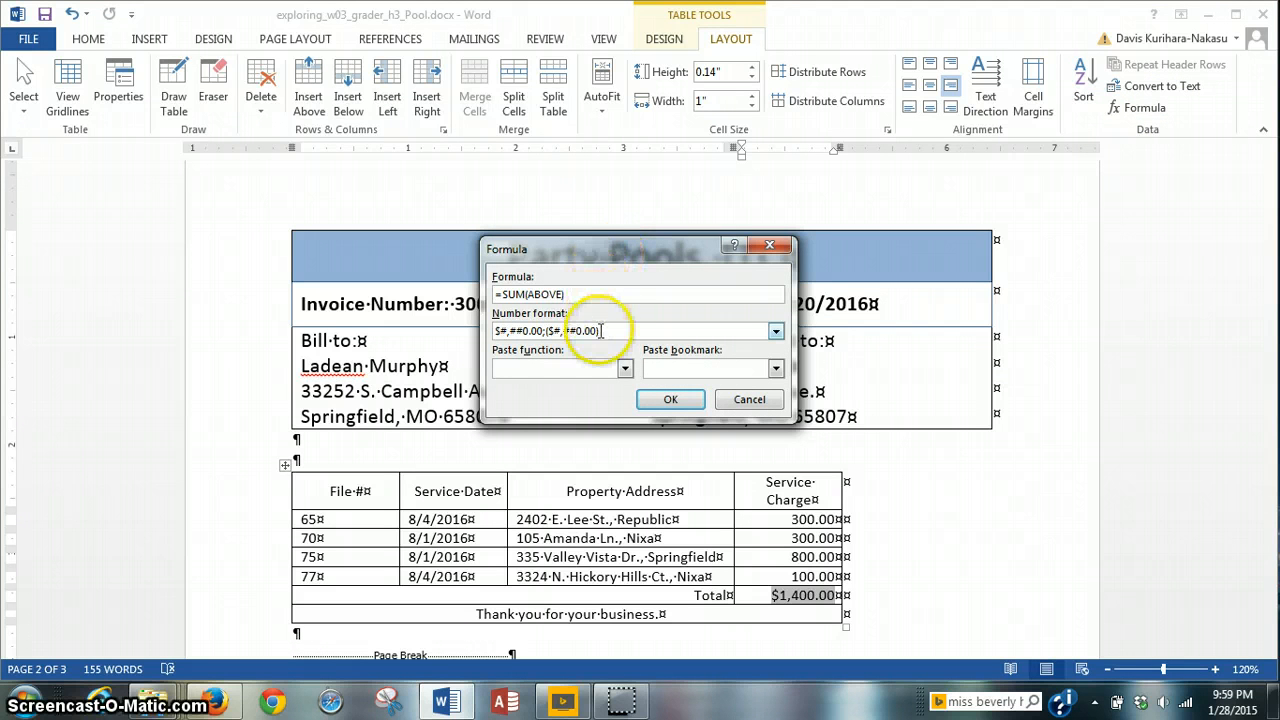
left_click(670, 400)
left_click(820, 628)
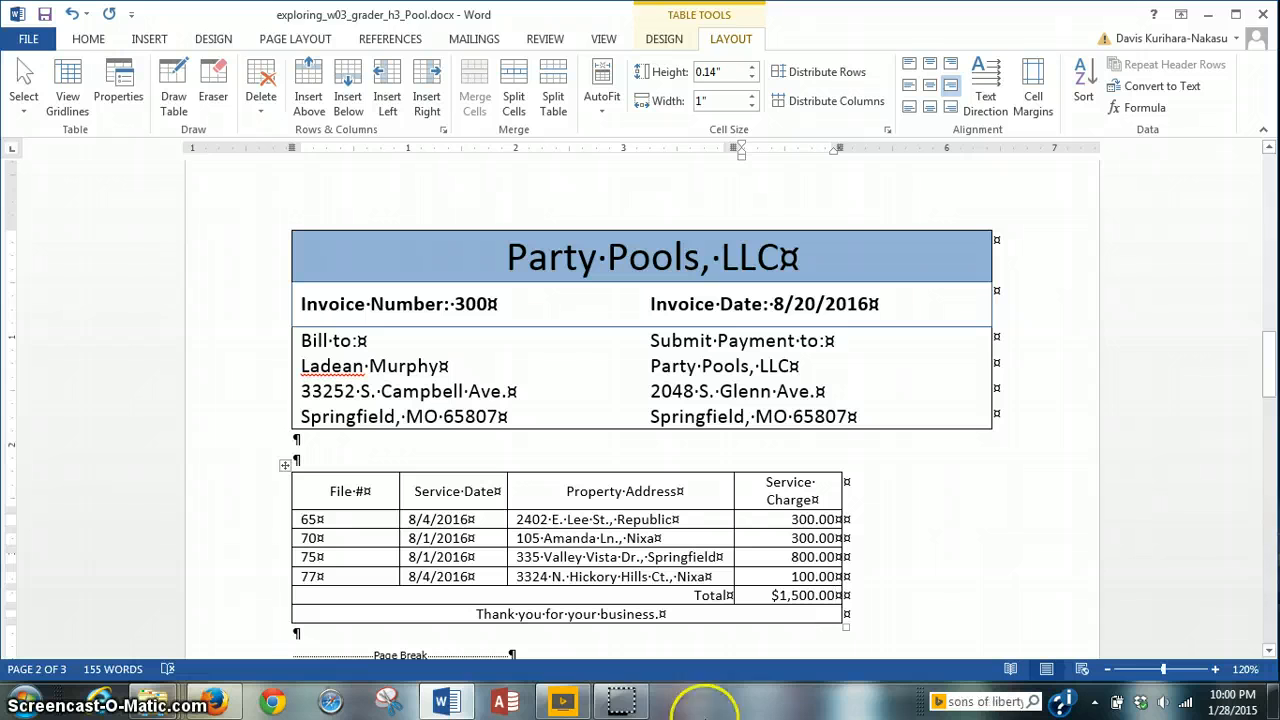
left_click(379, 443)
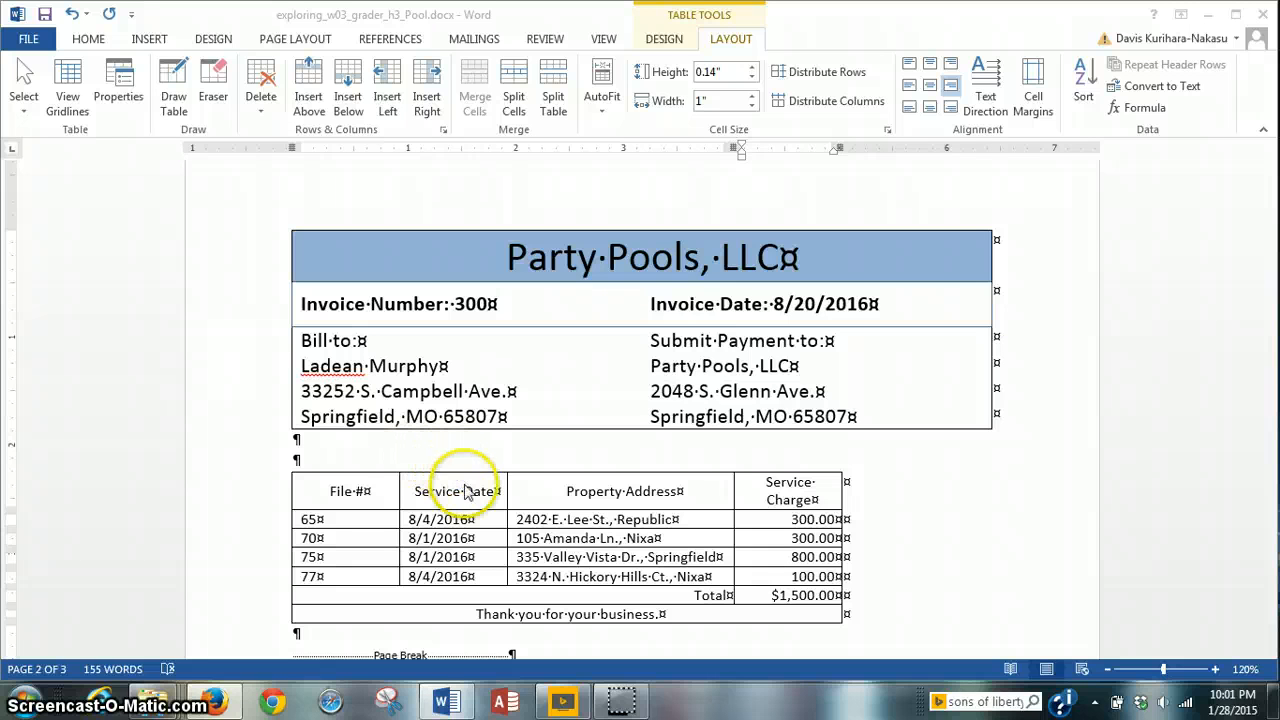
Step: Select the four service data rows of the charges table and open the Sort dialog
left_click(296, 521)
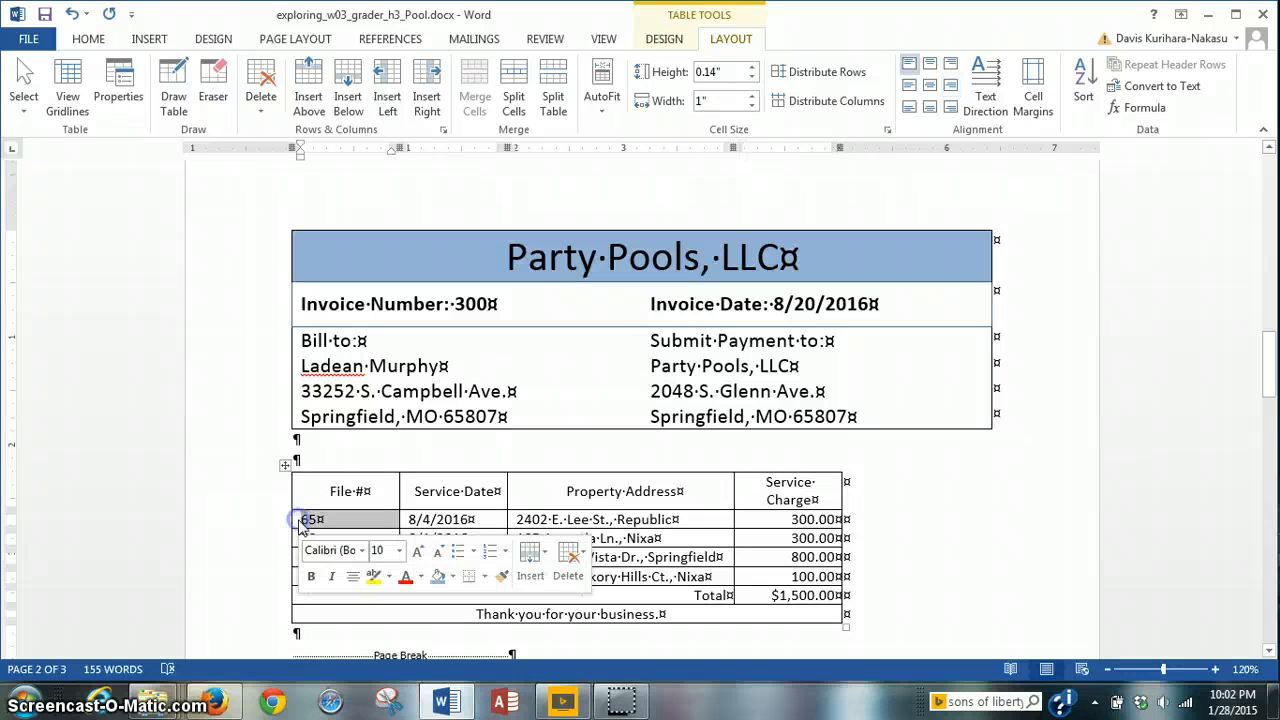
left_click_drag(293, 521, 816, 579)
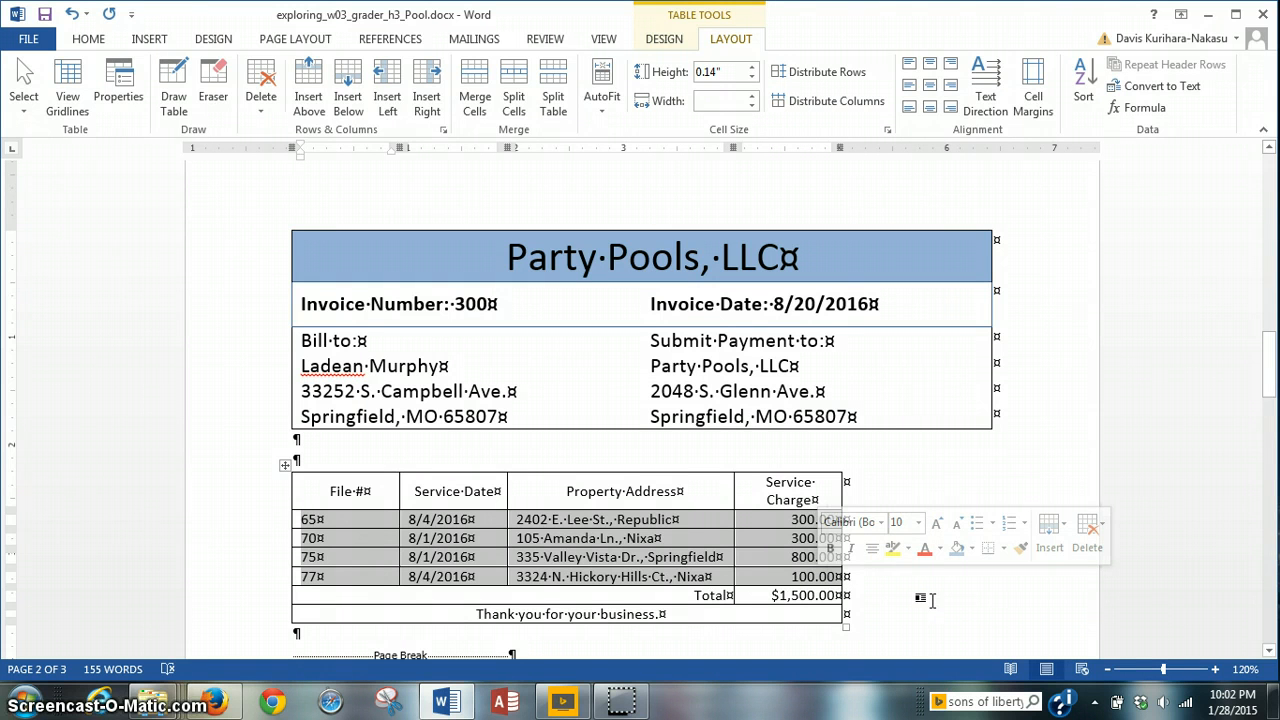
left_click(969, 315)
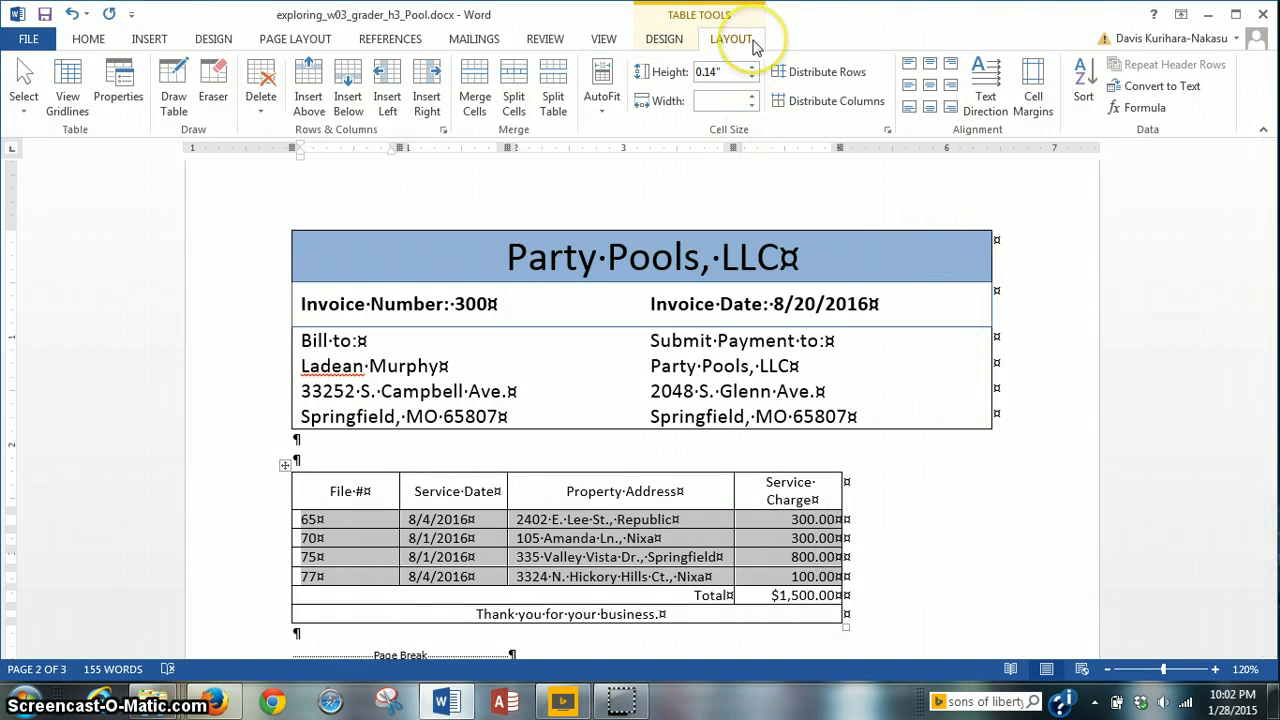
left_click(1082, 97)
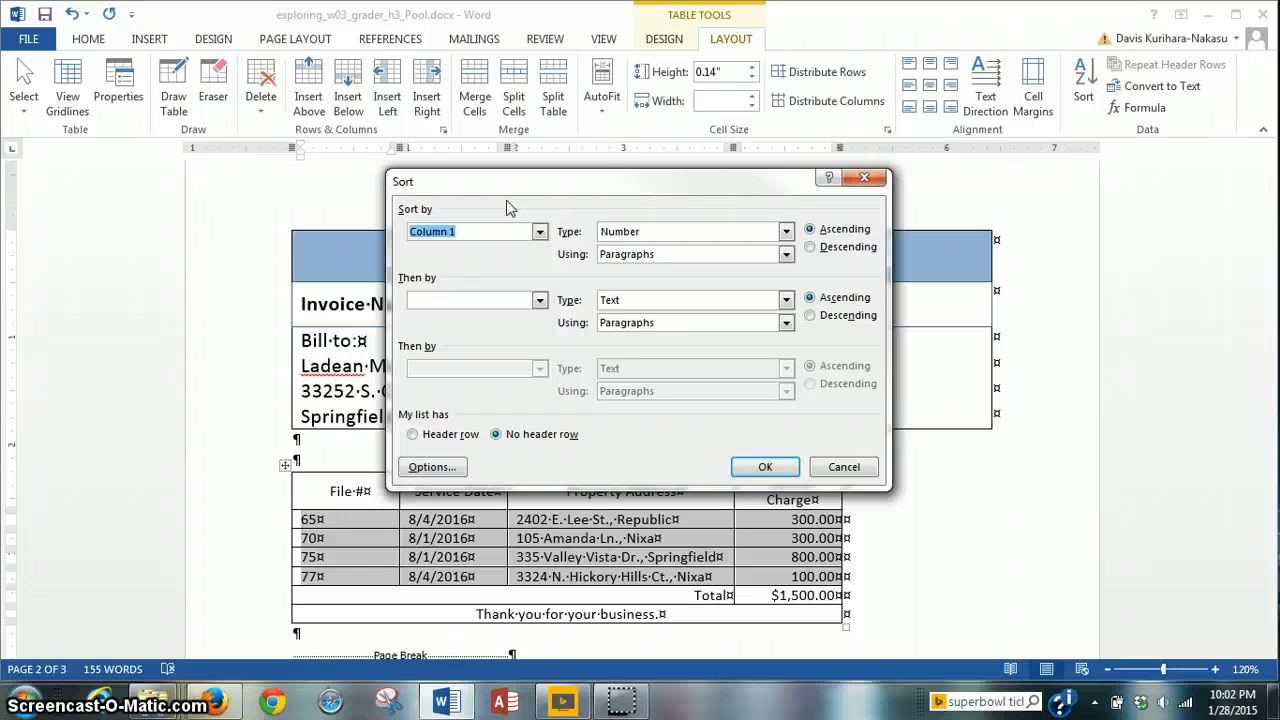
Step: Sort the rows by Column 2 (Service Date), then by Column 4 (Service Charge)
left_click_drag(566, 183, 715, 150)
left_click(549, 290)
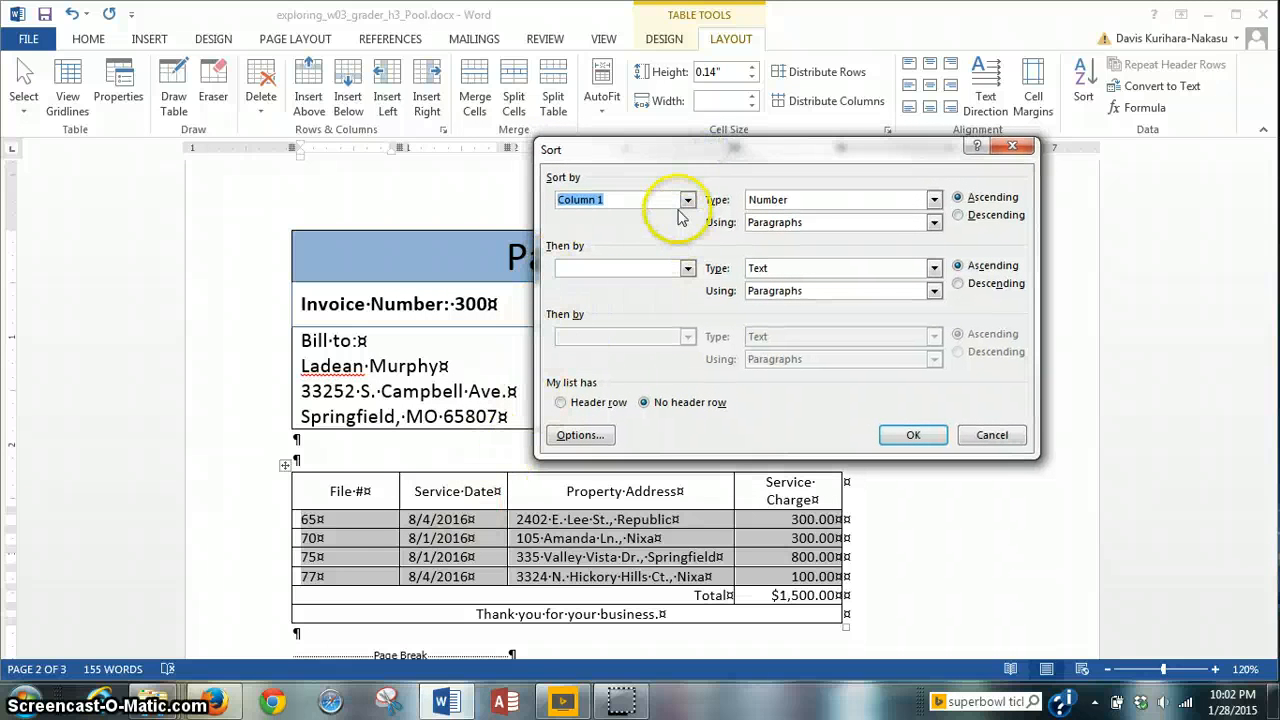
left_click(689, 200)
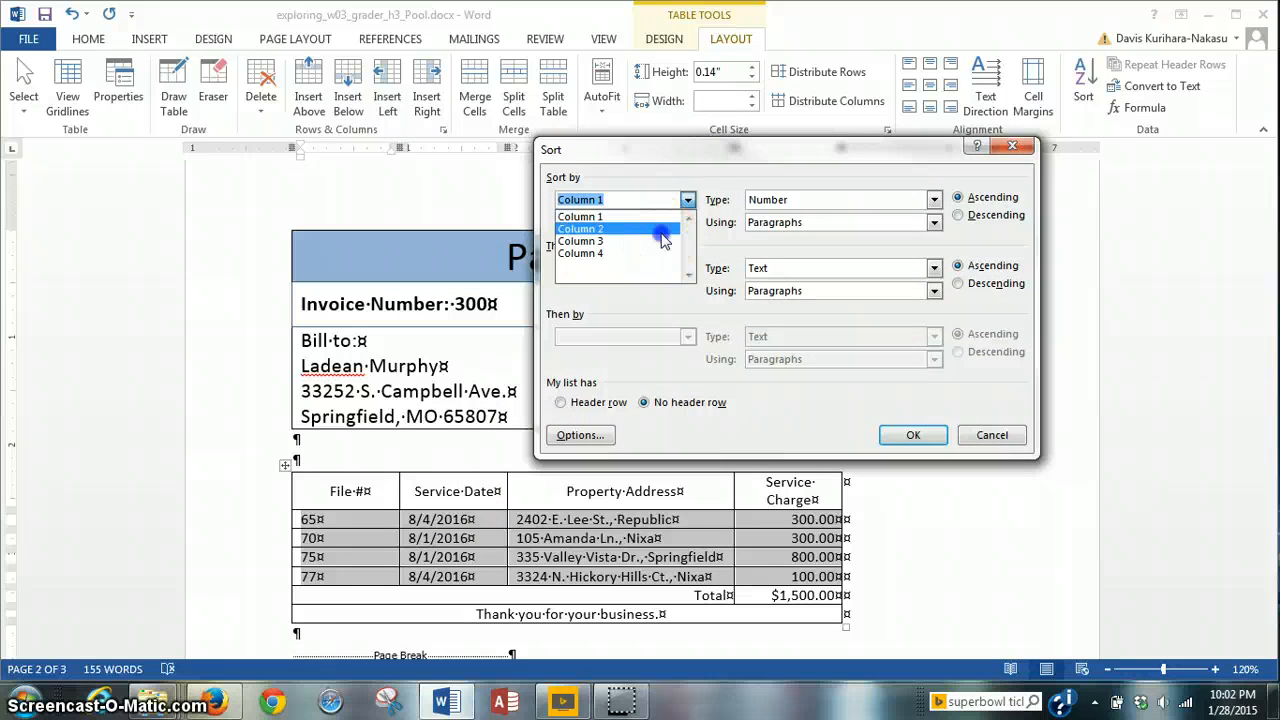
left_click(662, 226)
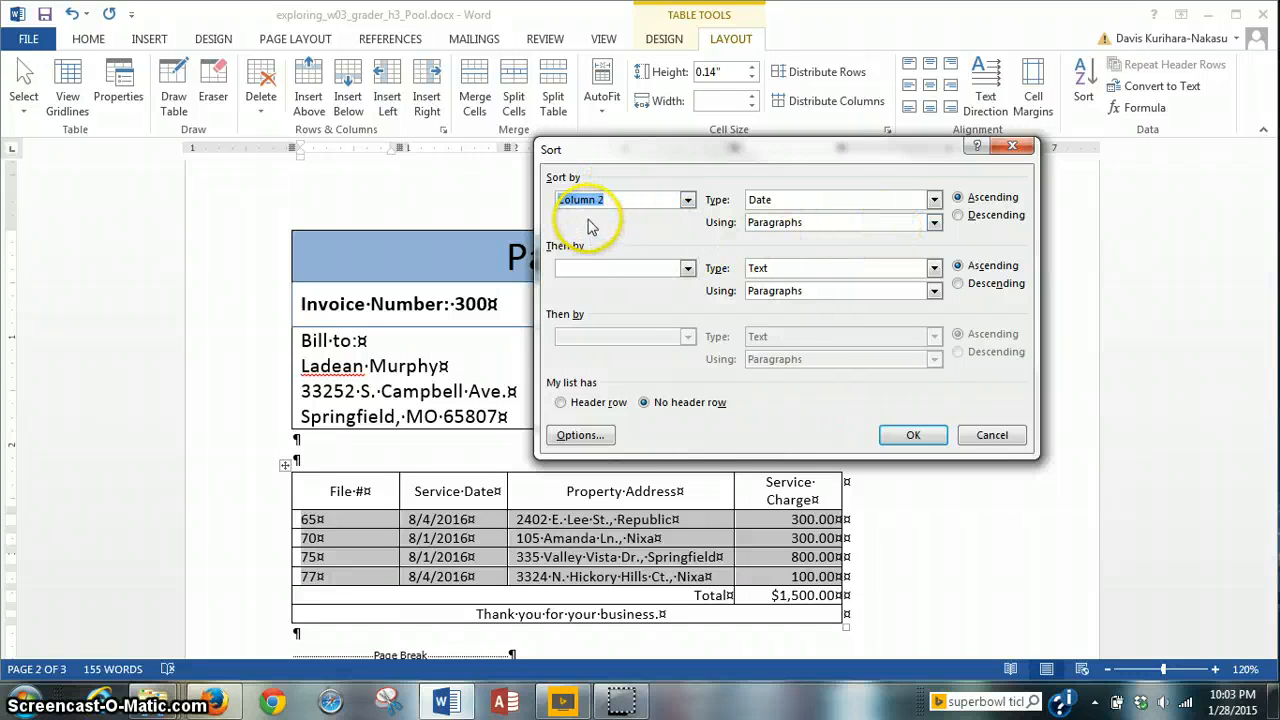
left_click(688, 268)
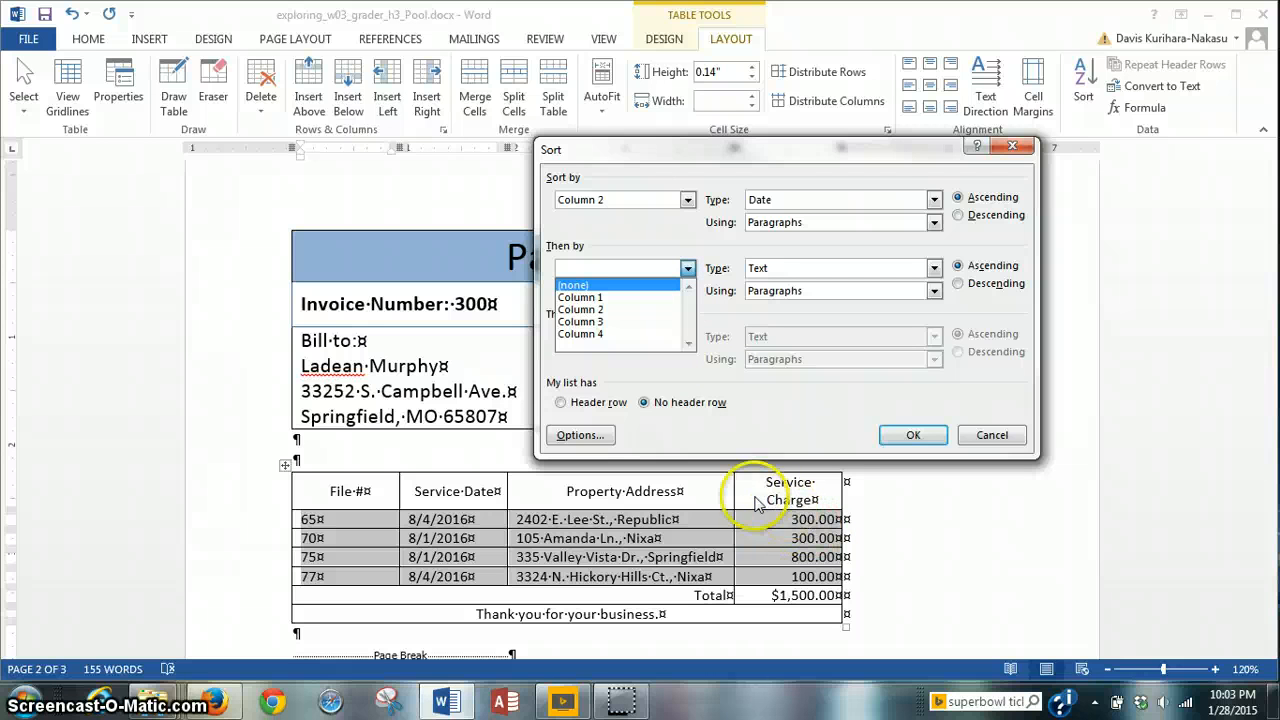
left_click(601, 334)
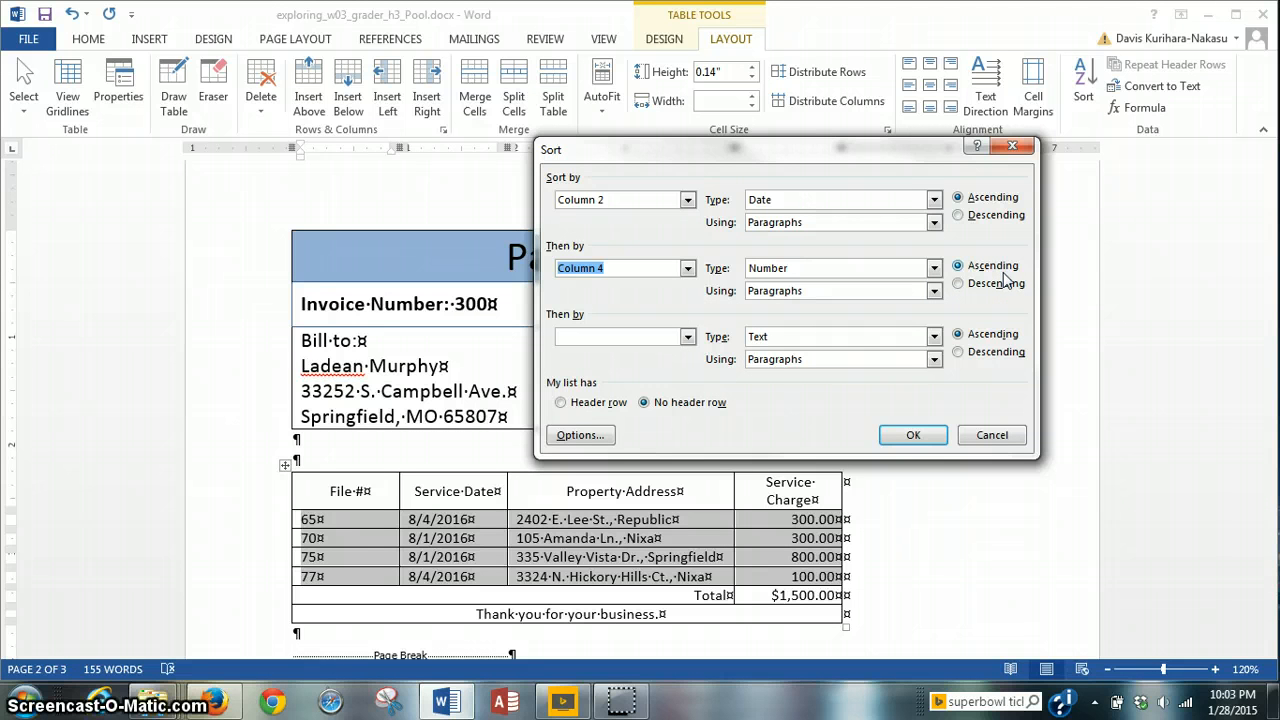
left_click(913, 437)
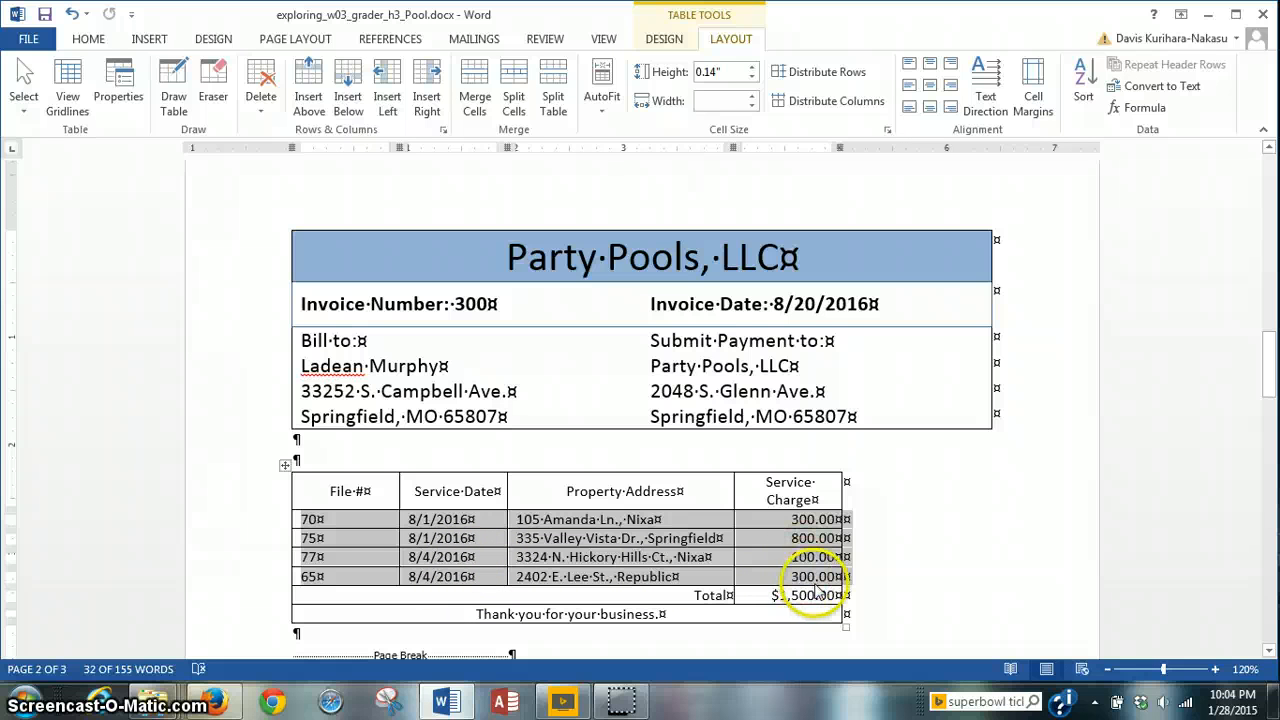
left_click(622, 703)
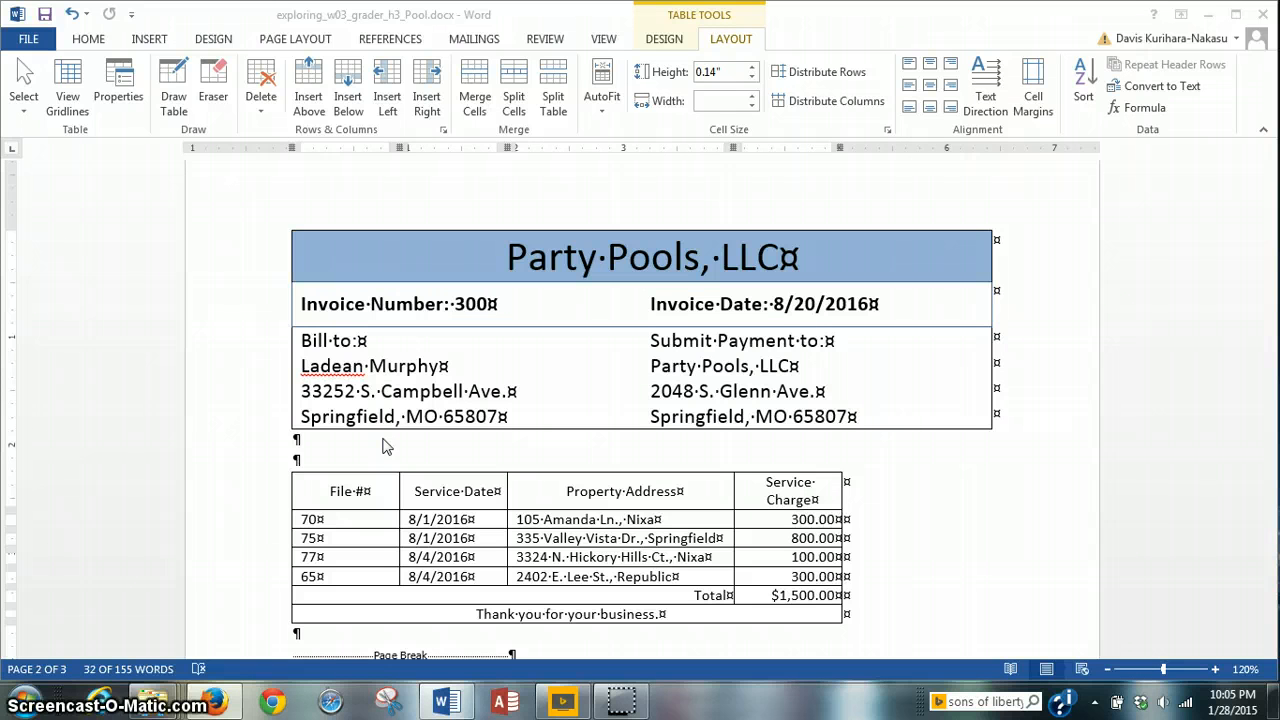
Step: Select the whole service charges table, then add the top invoice table to the selection
left_click(260, 272)
left_click(287, 264)
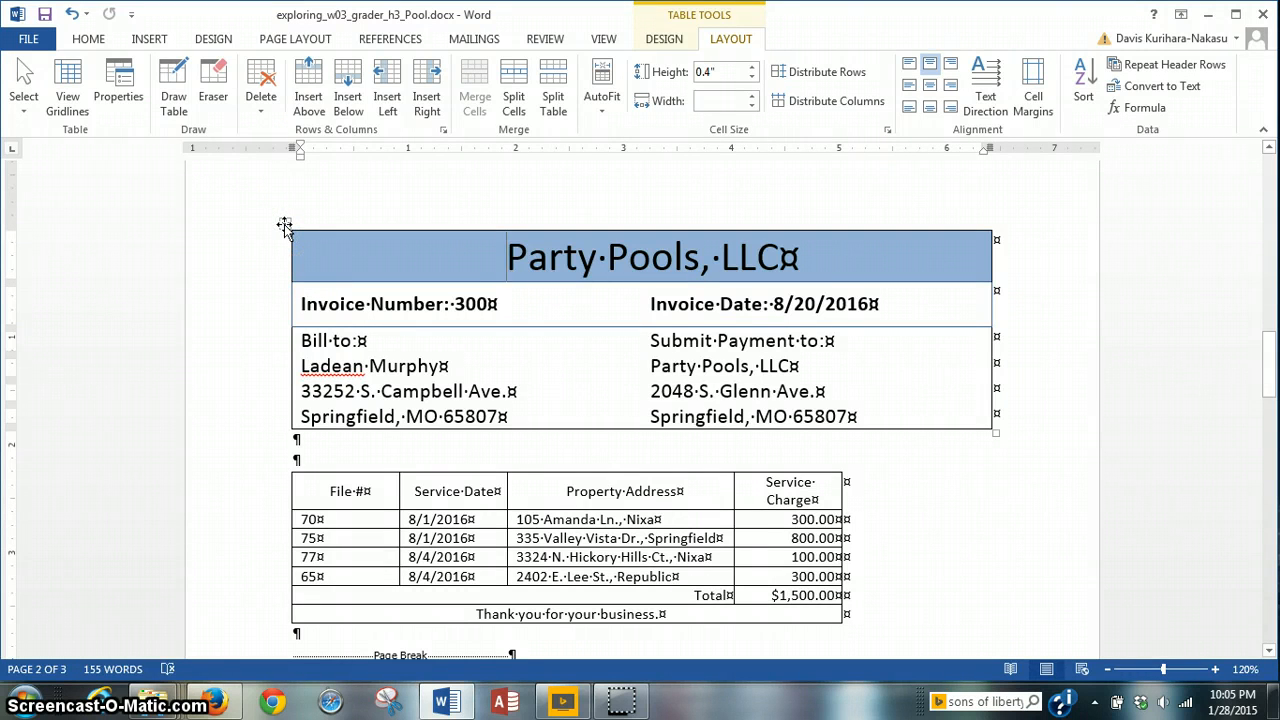
left_click(285, 224)
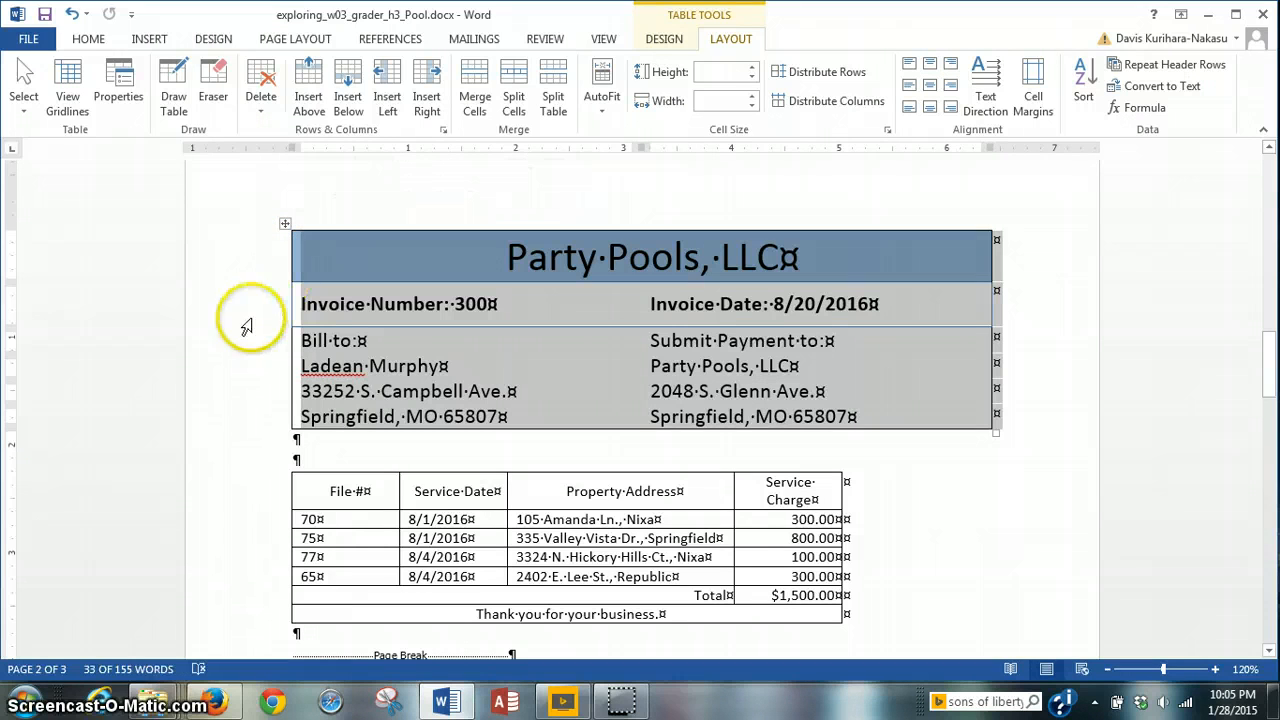
left_click(304, 484)
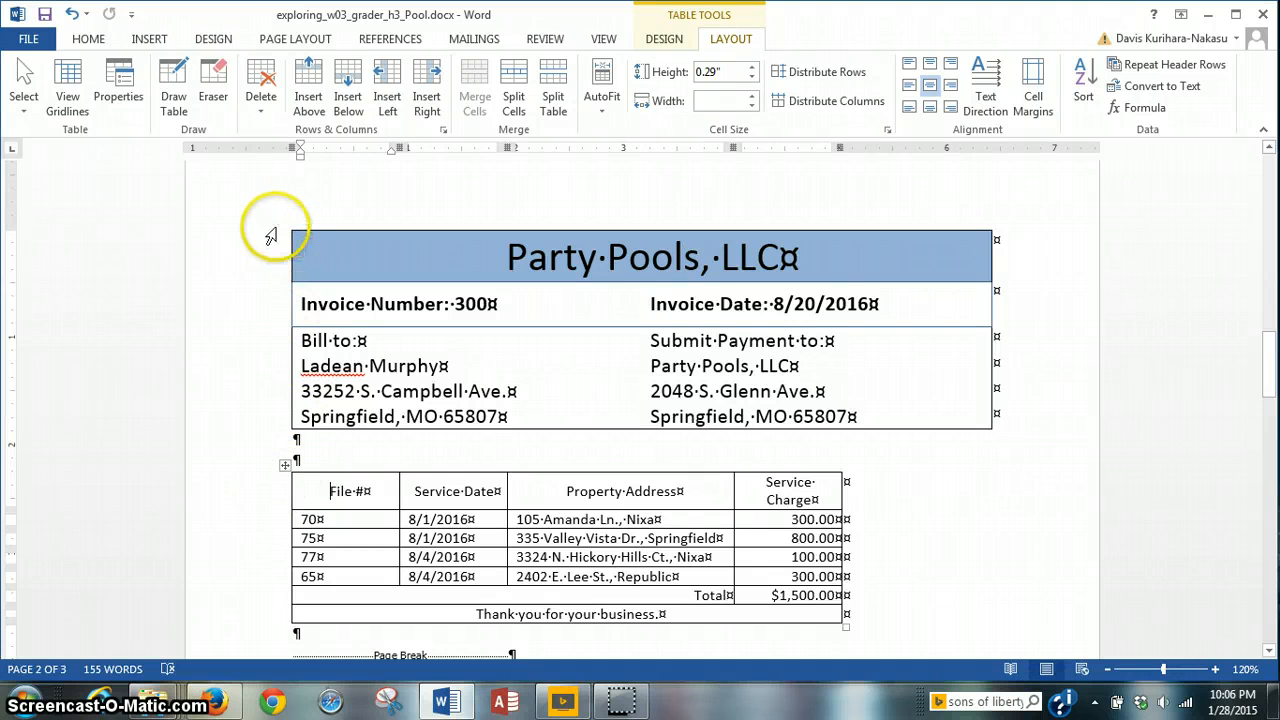
left_click(311, 251)
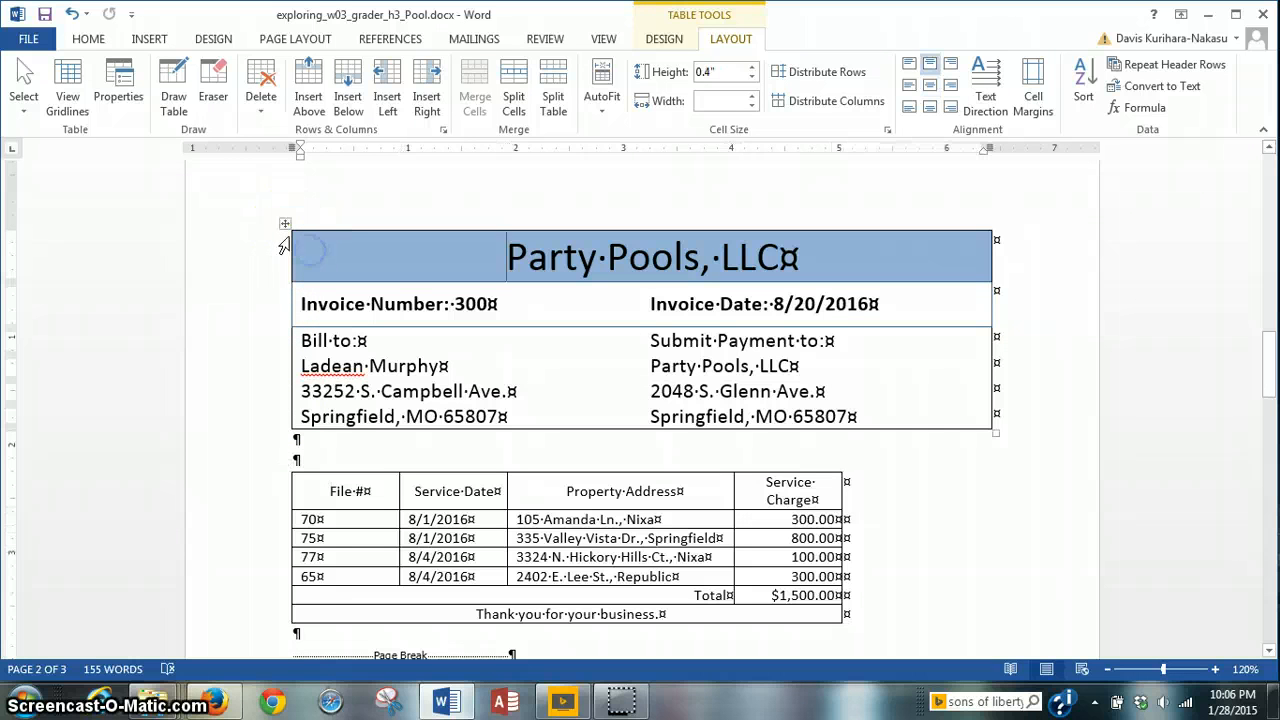
left_click(286, 224)
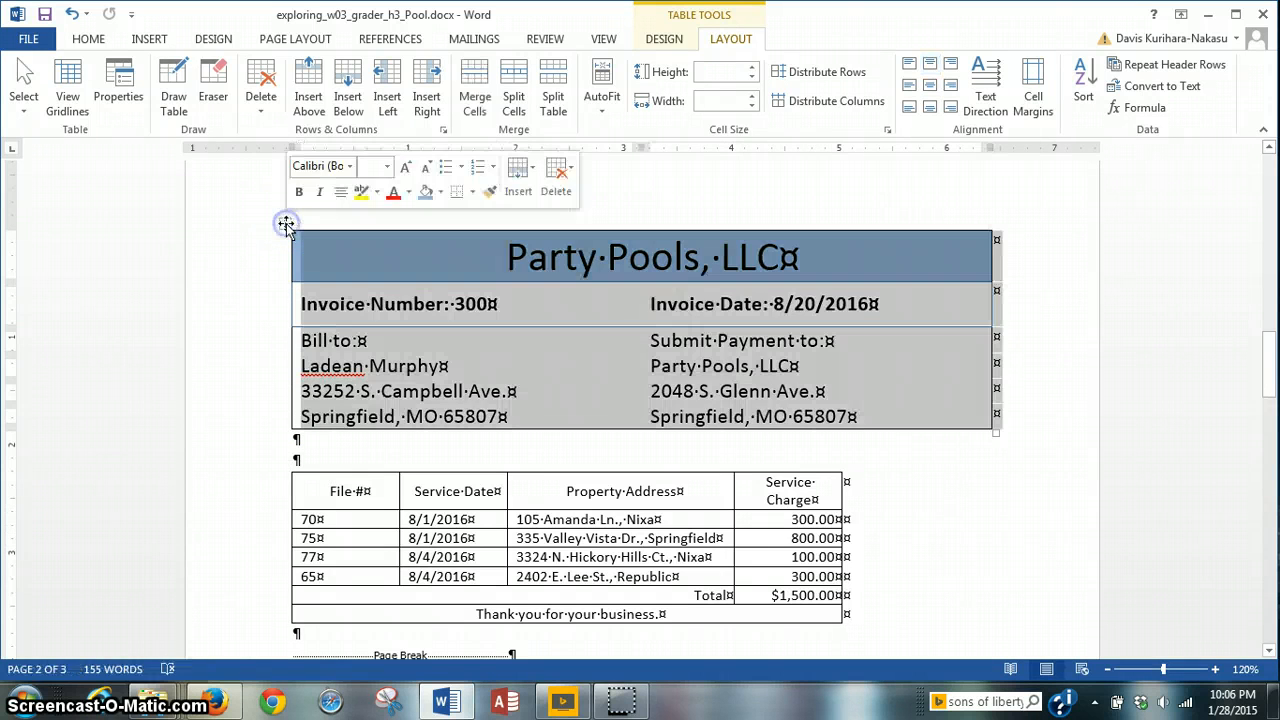
left_click(287, 464)
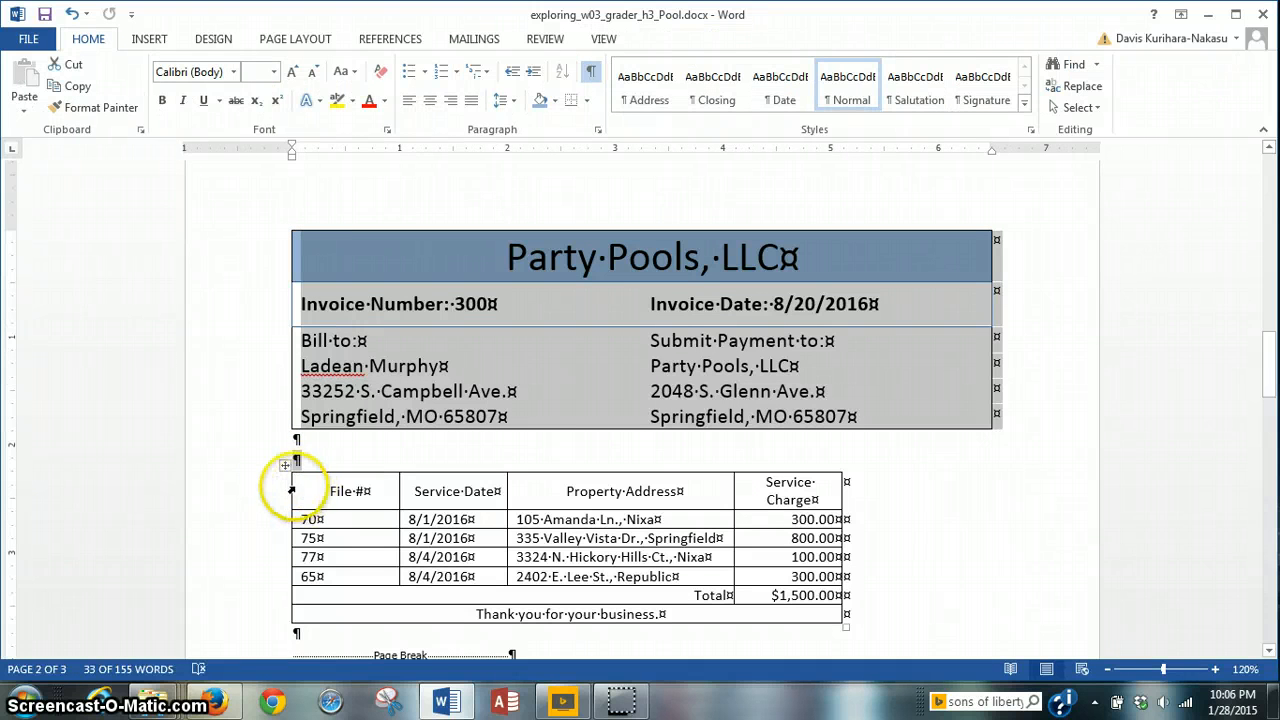
left_click(285, 465)
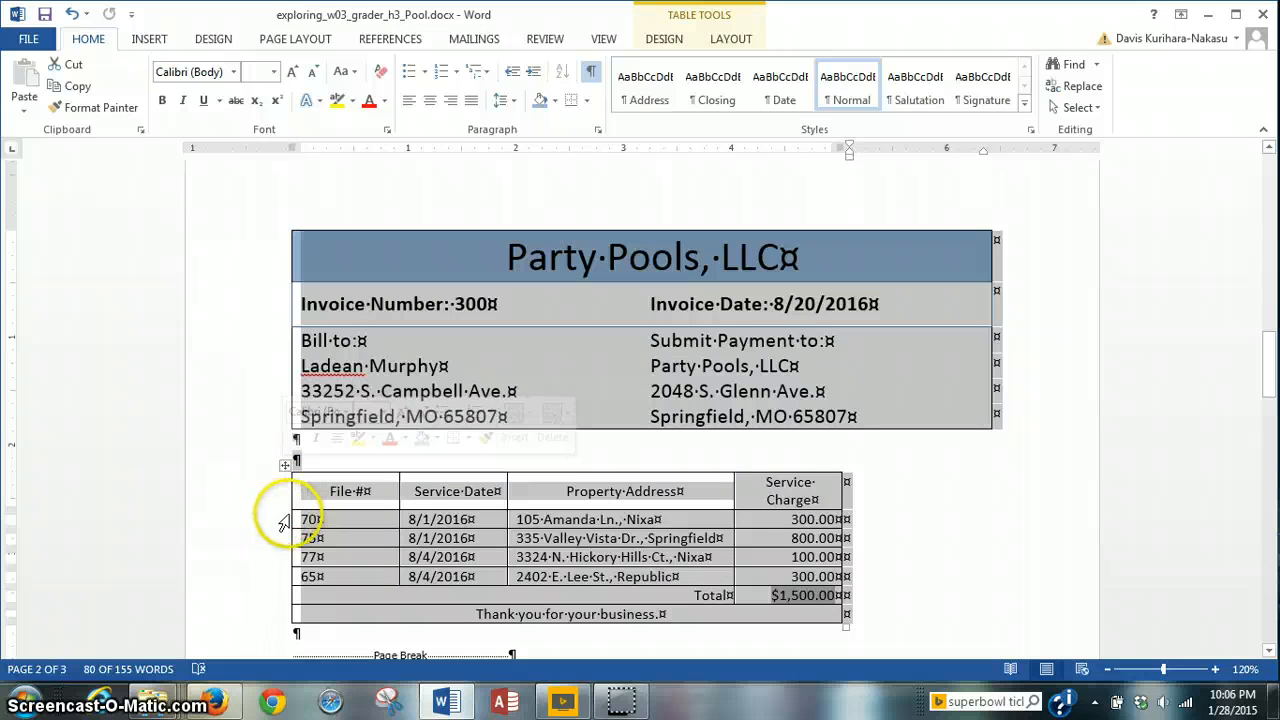
left_click(293, 519)
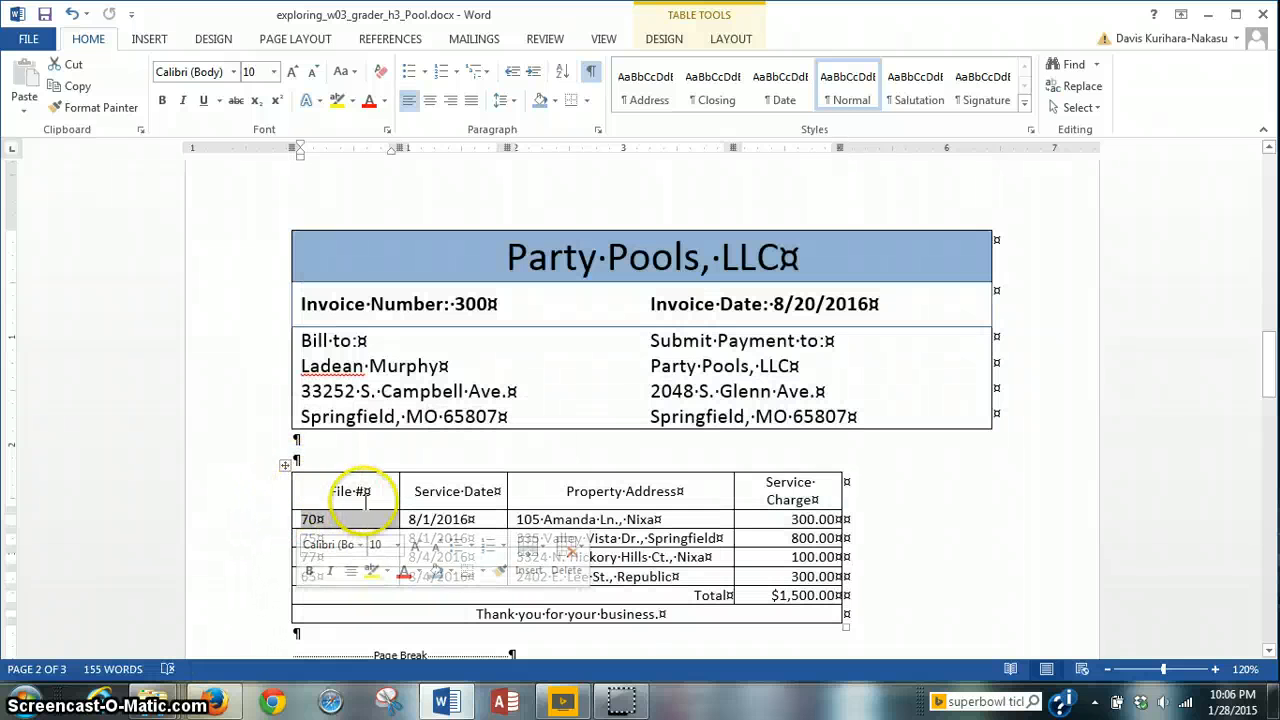
left_click(285, 463)
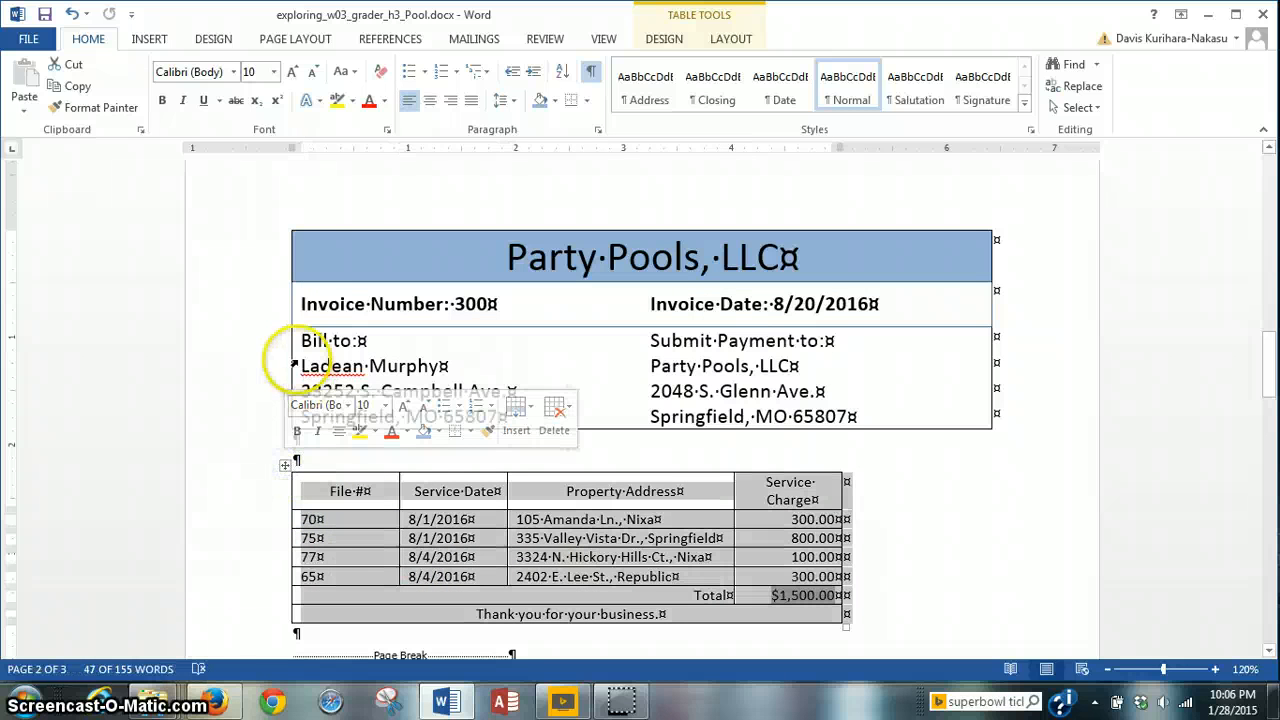
left_click(286, 224)
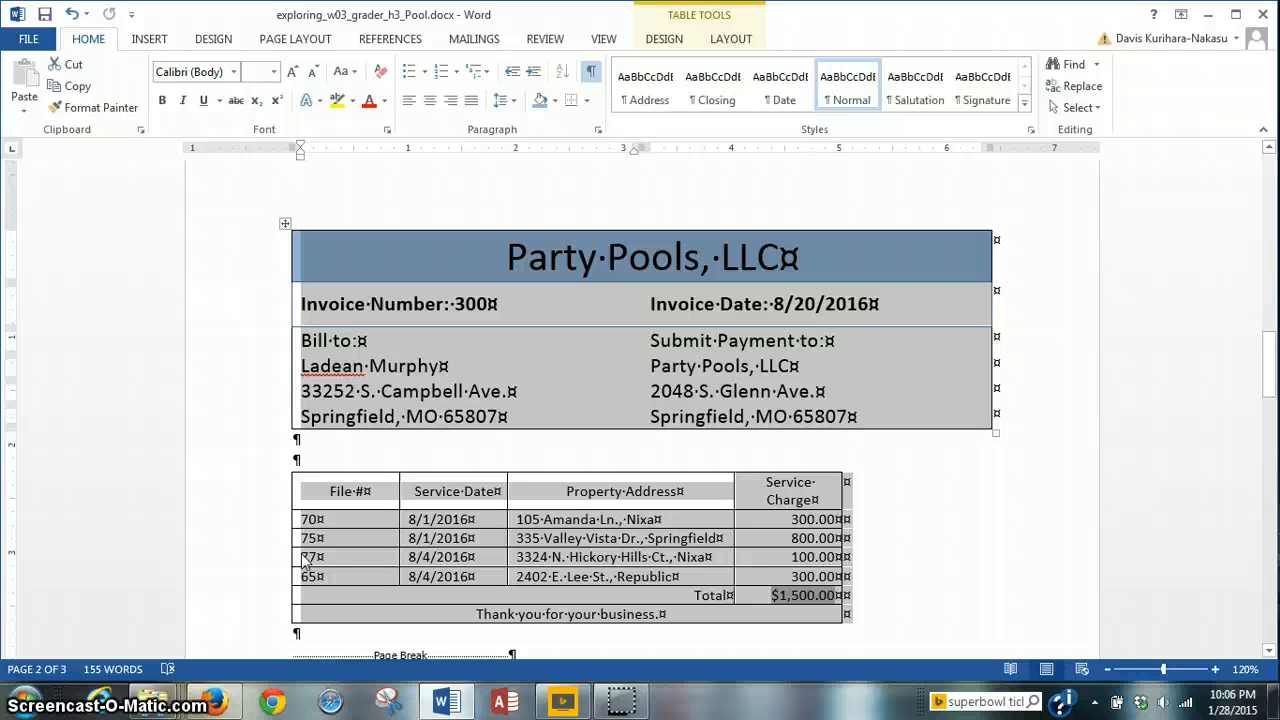
Step: Set the selected tables' alignment to Center in Table Properties
left_click(731, 39)
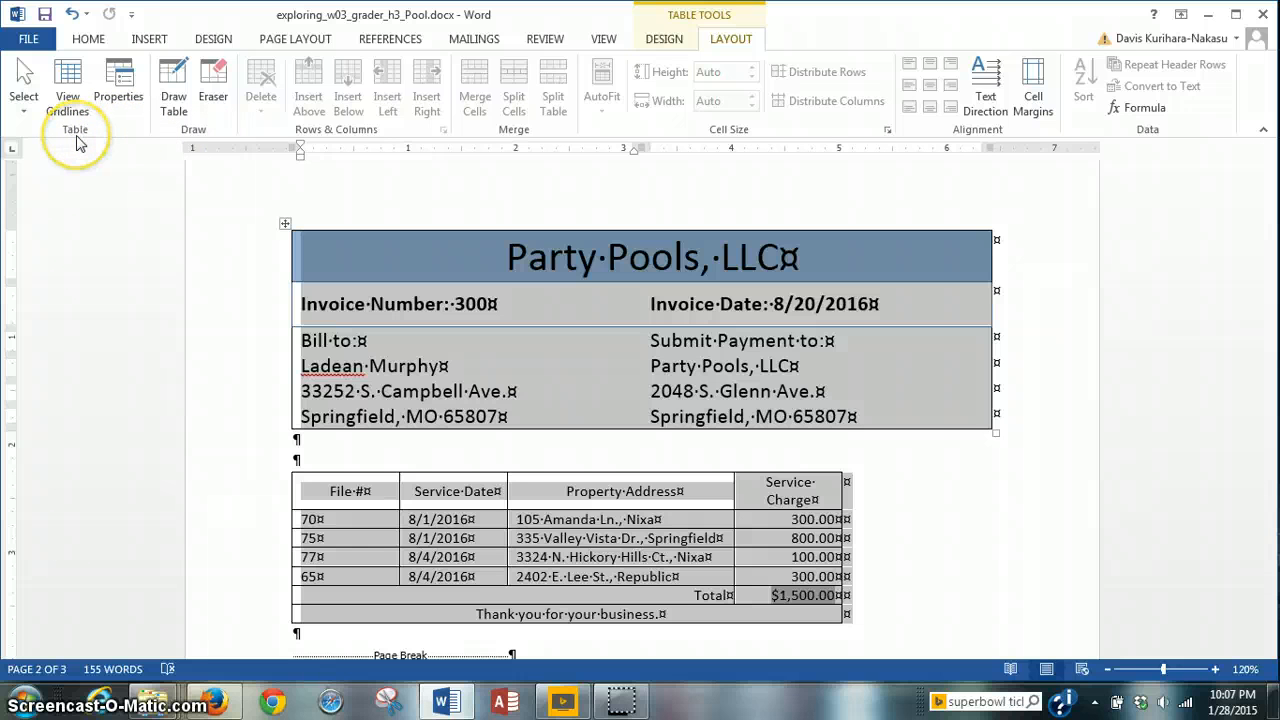
left_click(120, 95)
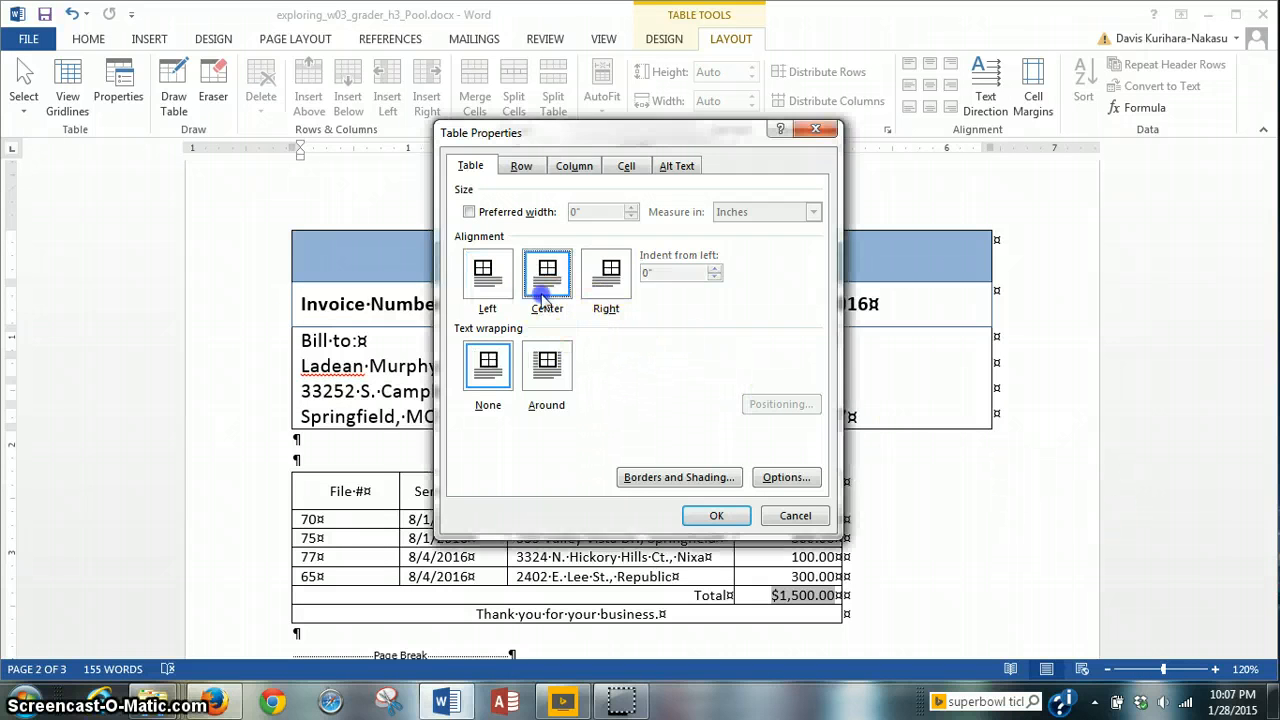
left_click(545, 300)
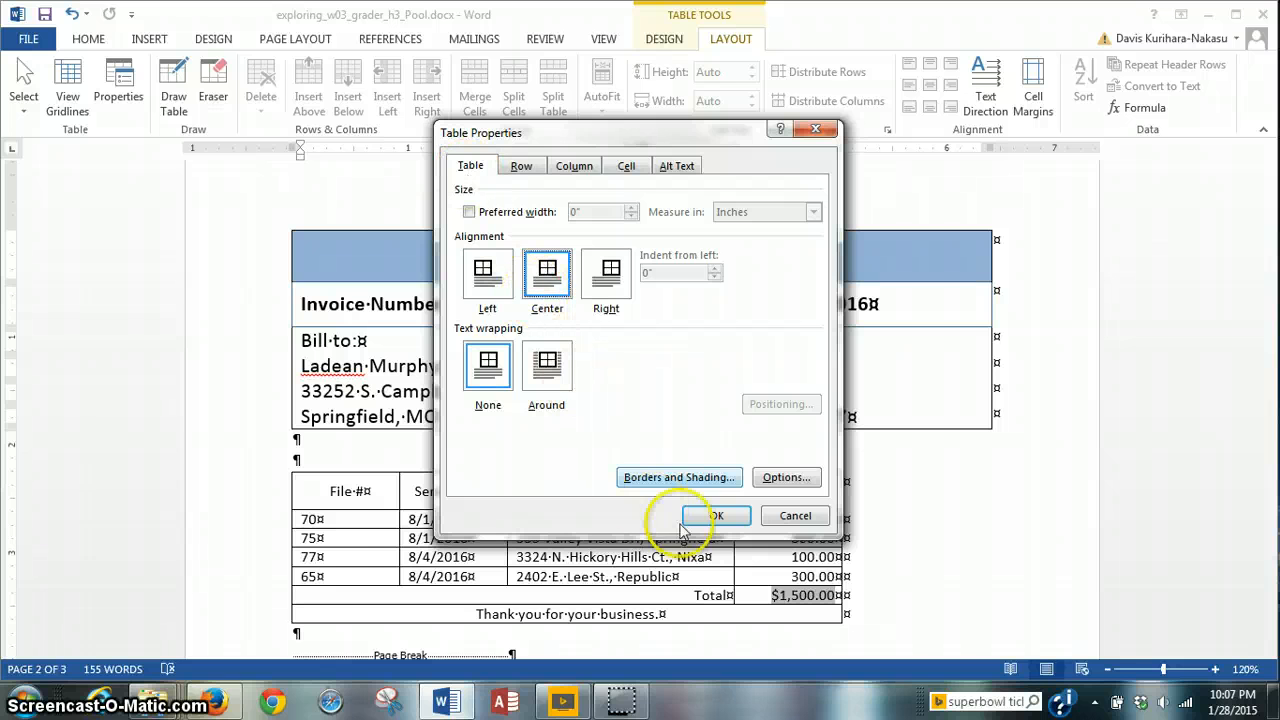
left_click(708, 515)
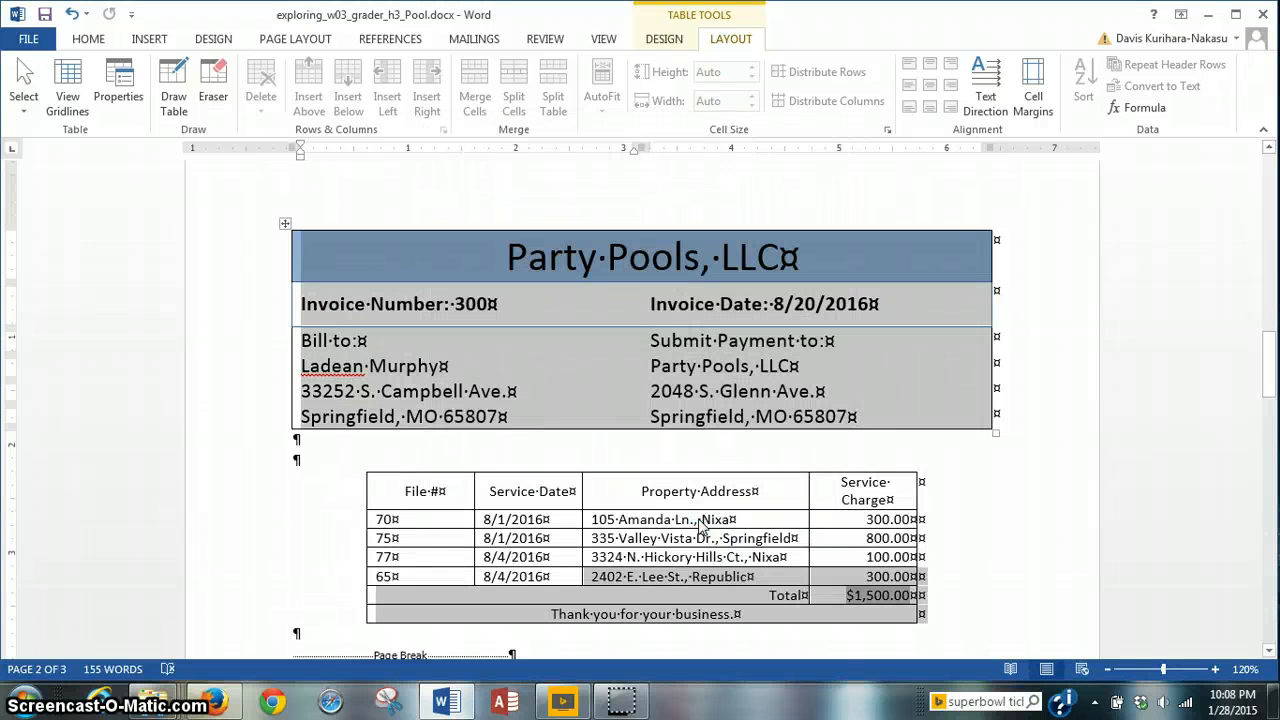